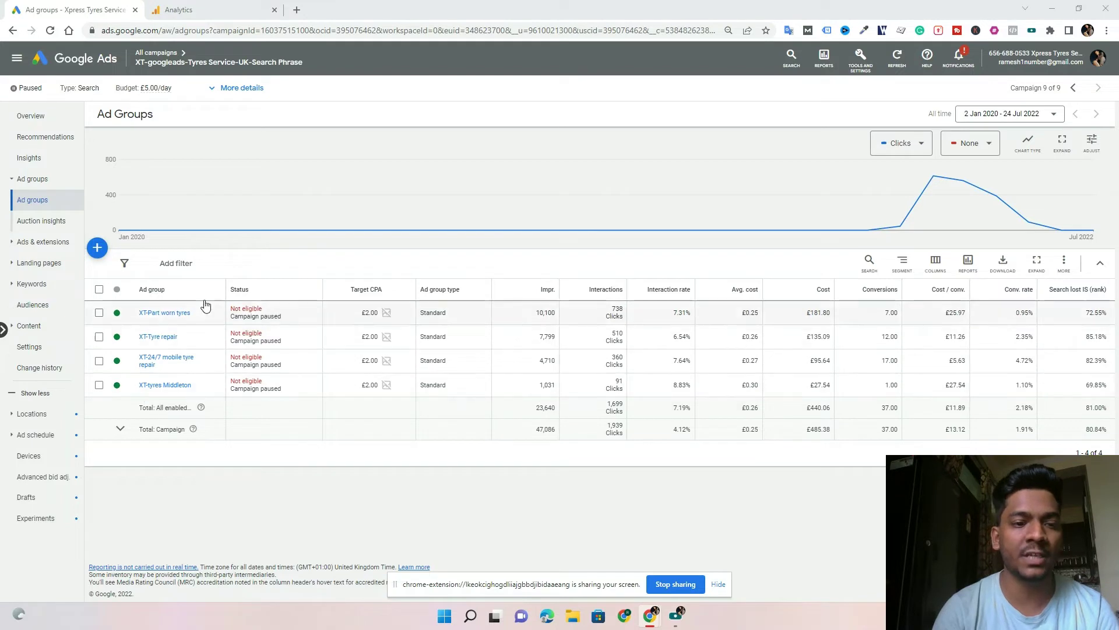
Open the XT-Part worn tyres ad group and sort its search keywords by conversions, highest first.
click(166, 314)
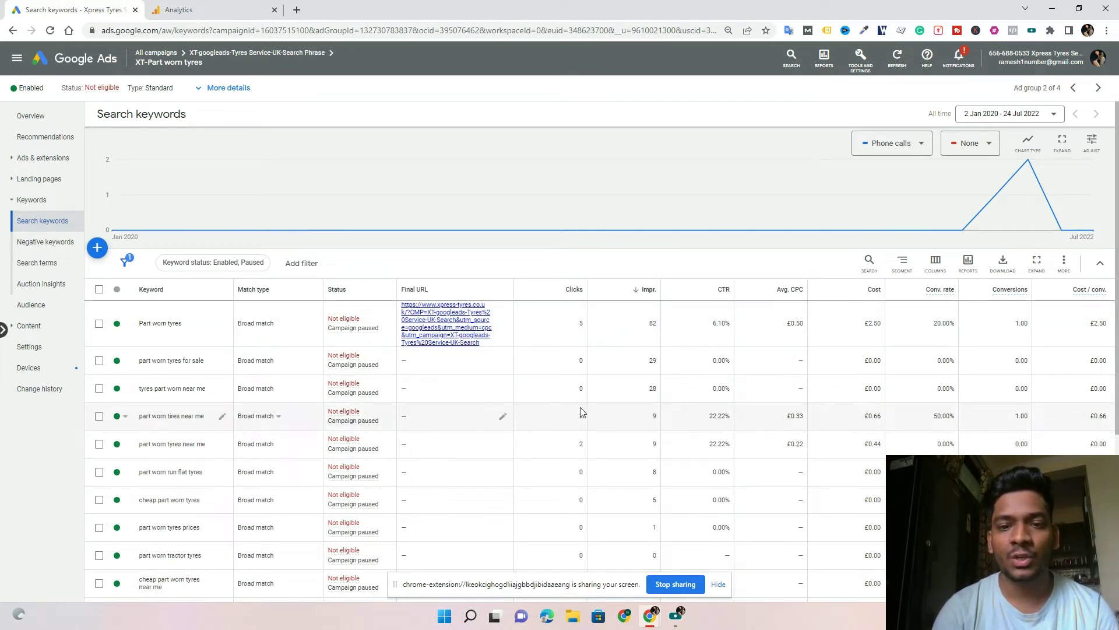
click(1014, 292)
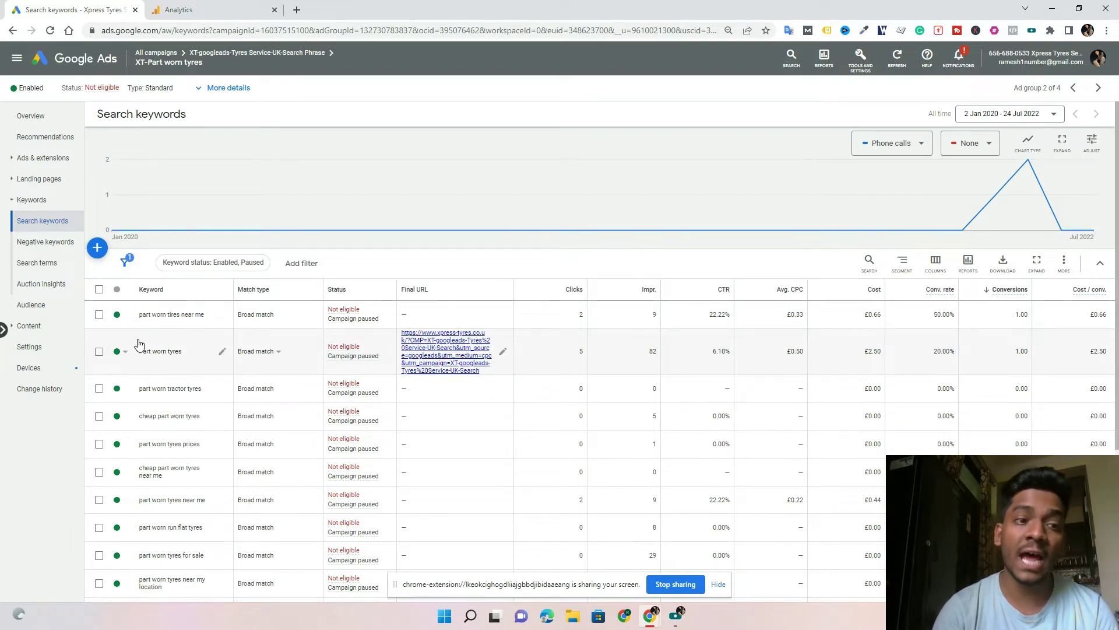
Look through the full list of ads in the XT-Part worn tyres ad group.
click(45, 163)
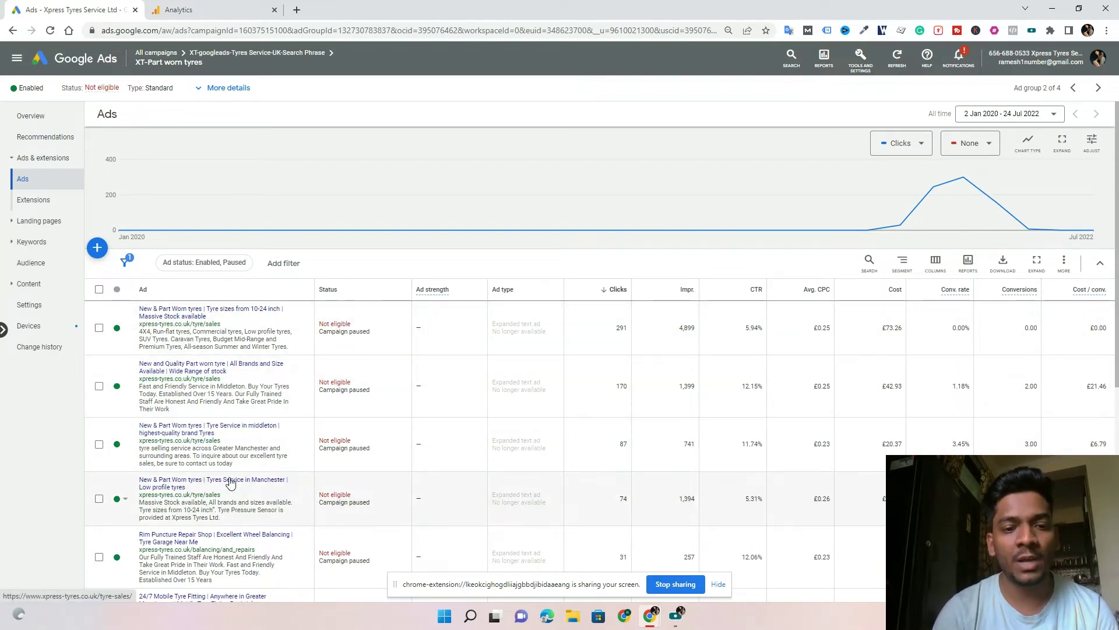
scroll(272, 374, down, 5)
scroll(230, 481, down, 3)
scroll(230, 481, up, 8)
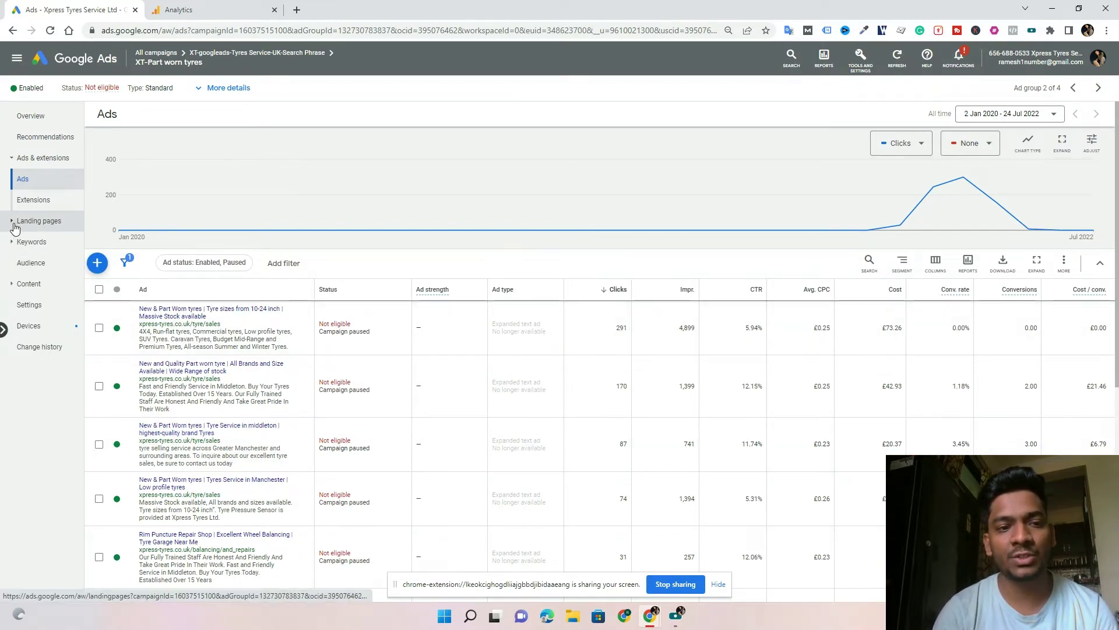
View the search terms report for the ad group.
click(18, 242)
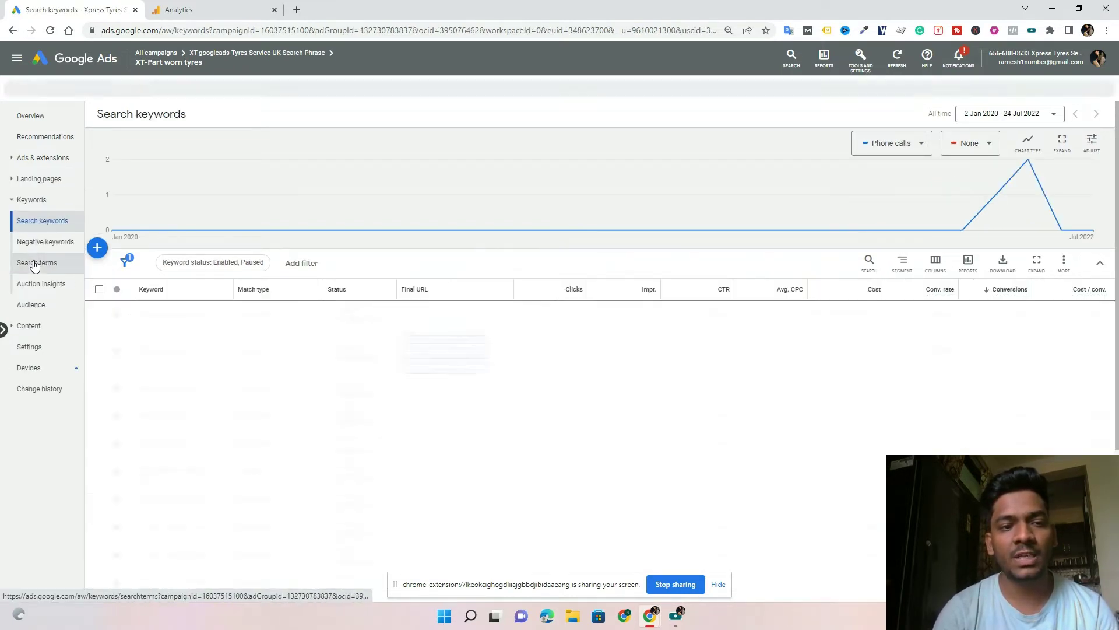
click(40, 256)
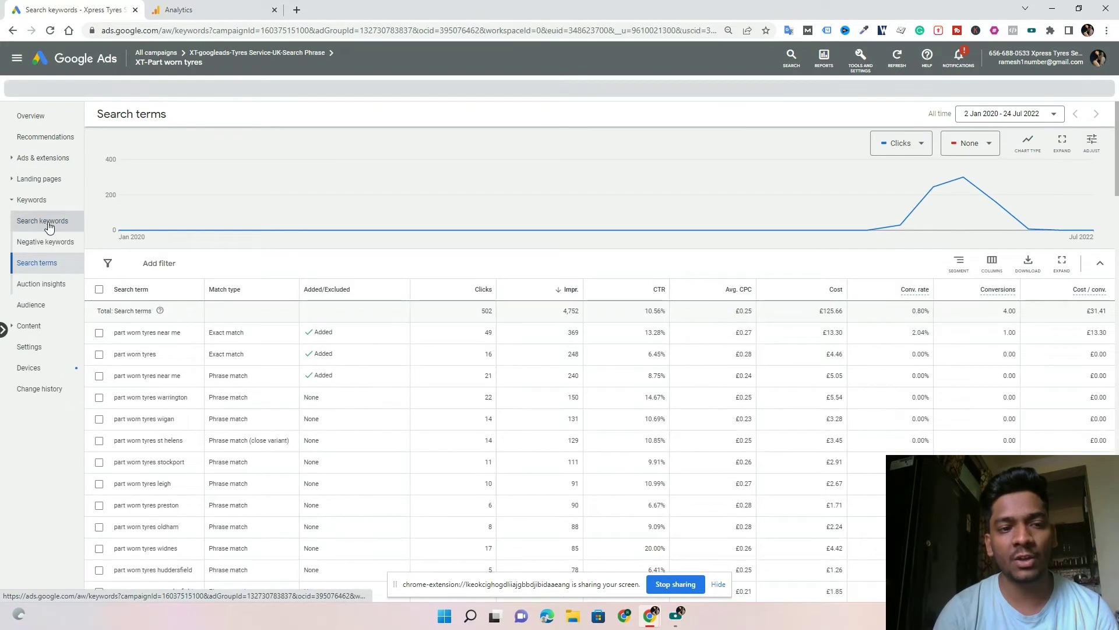
Return to the search keywords and examine the whole list with its match types and performance totals.
click(49, 225)
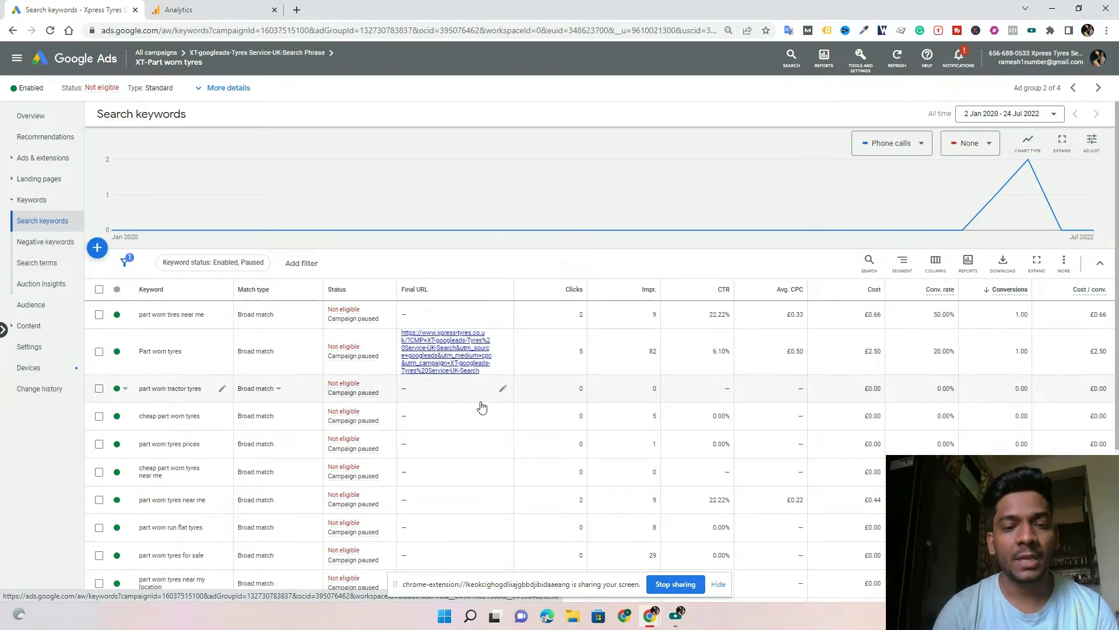
scroll(482, 406, down, 2)
scroll(482, 406, down, 1)
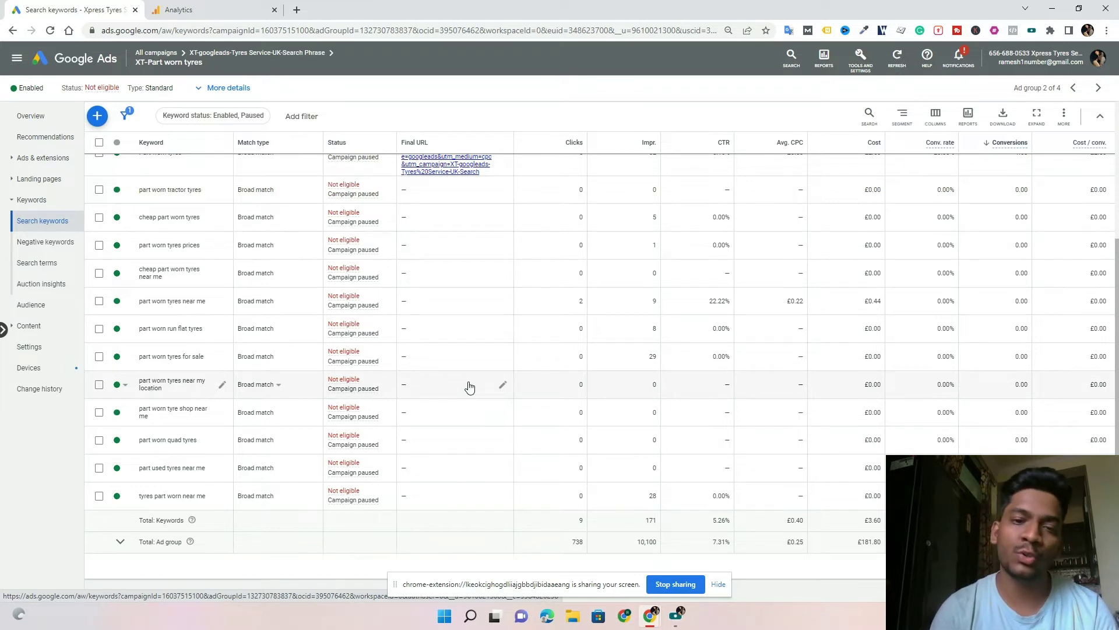
scroll(470, 387, up, 3)
scroll(469, 387, down, 3)
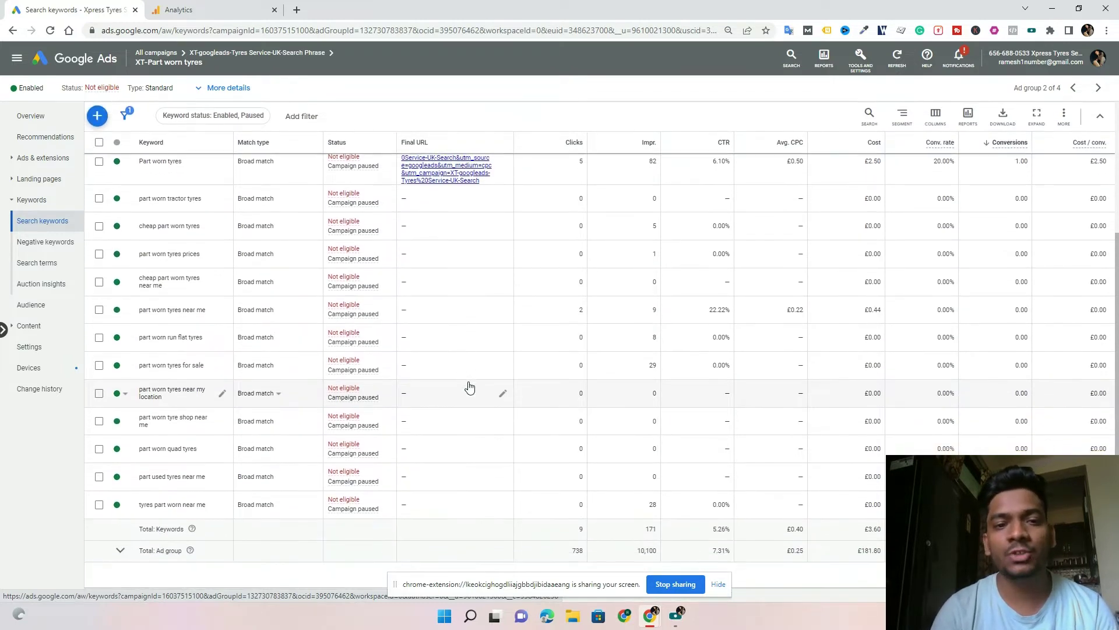
scroll(469, 387, up, 1)
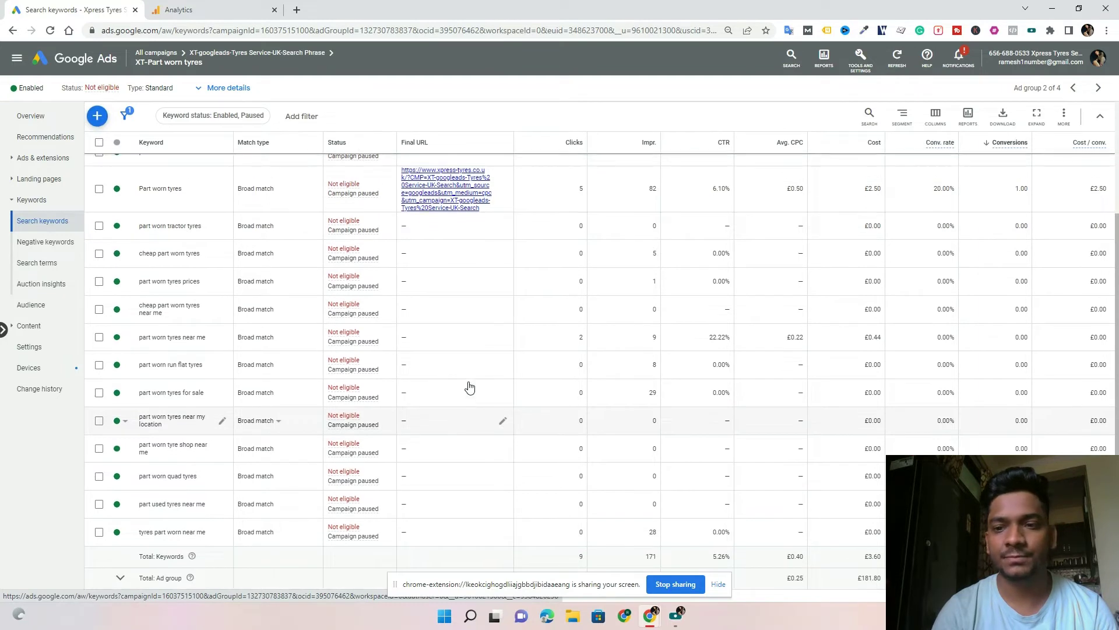
scroll(469, 387, up, 4)
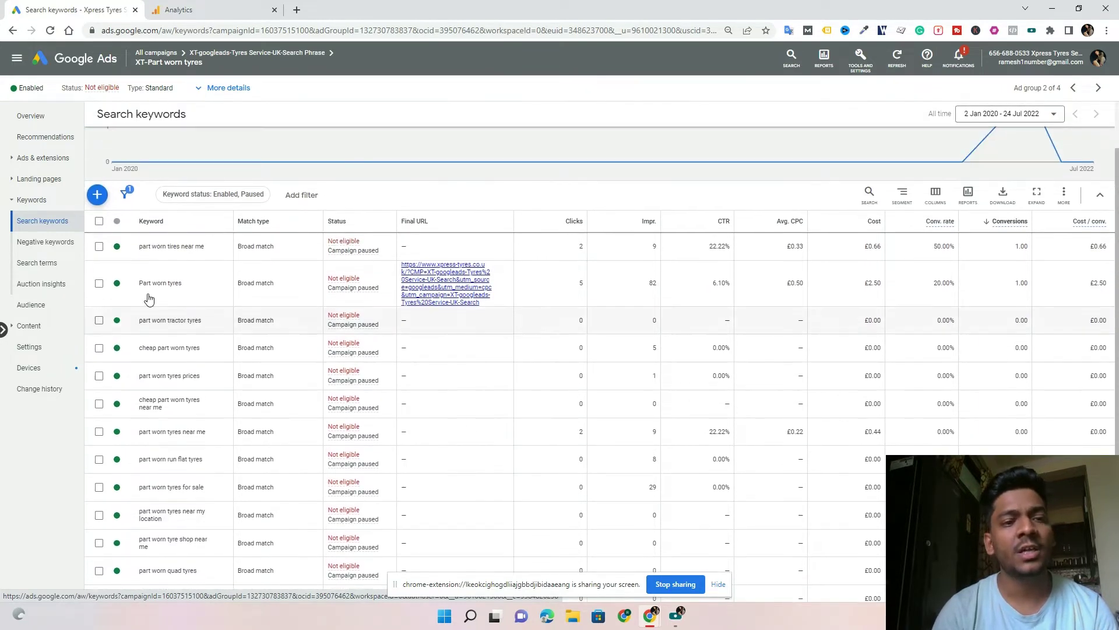
Review the negative keywords that apply to the XT-Part worn tyres ad group.
click(54, 243)
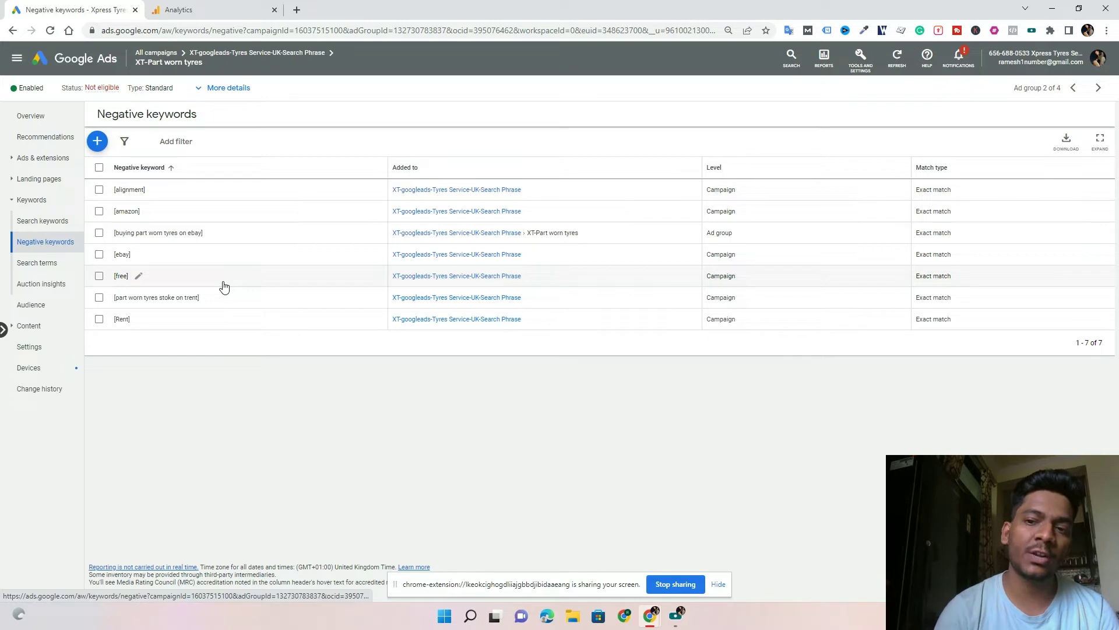
click(41, 158)
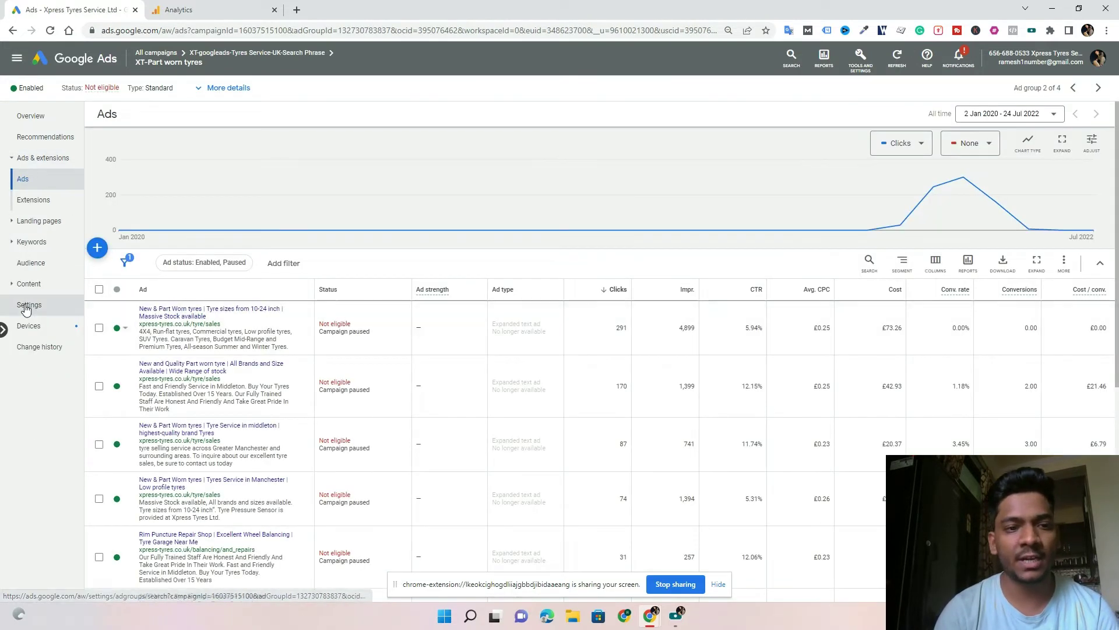
click(32, 241)
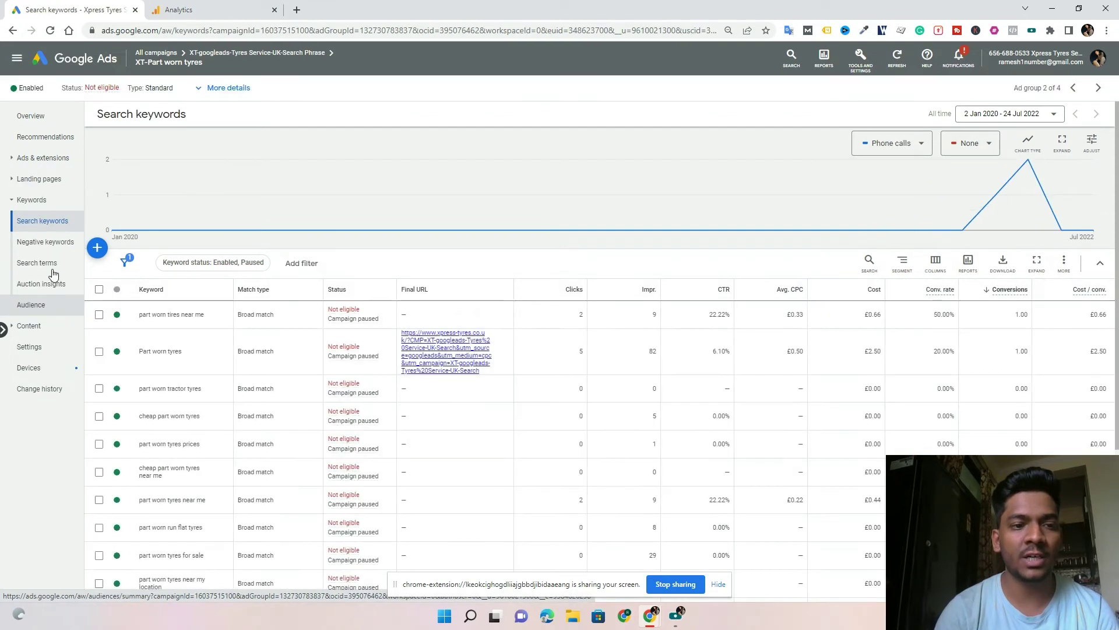
click(47, 242)
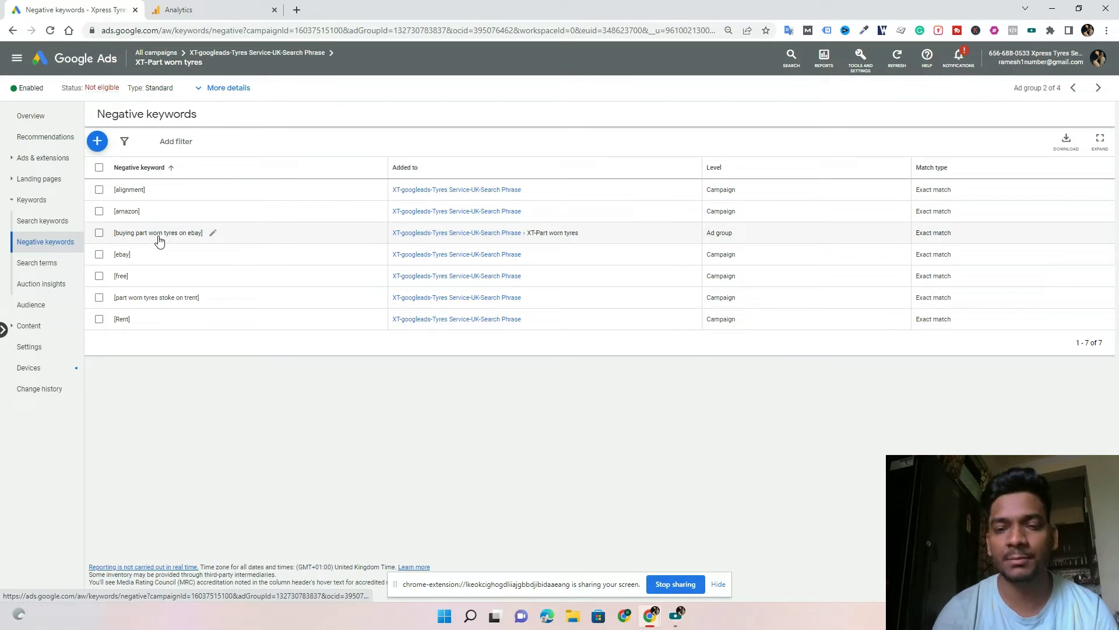
Sort the ad group's ads by CTR, highest first, and compare their performance.
click(47, 164)
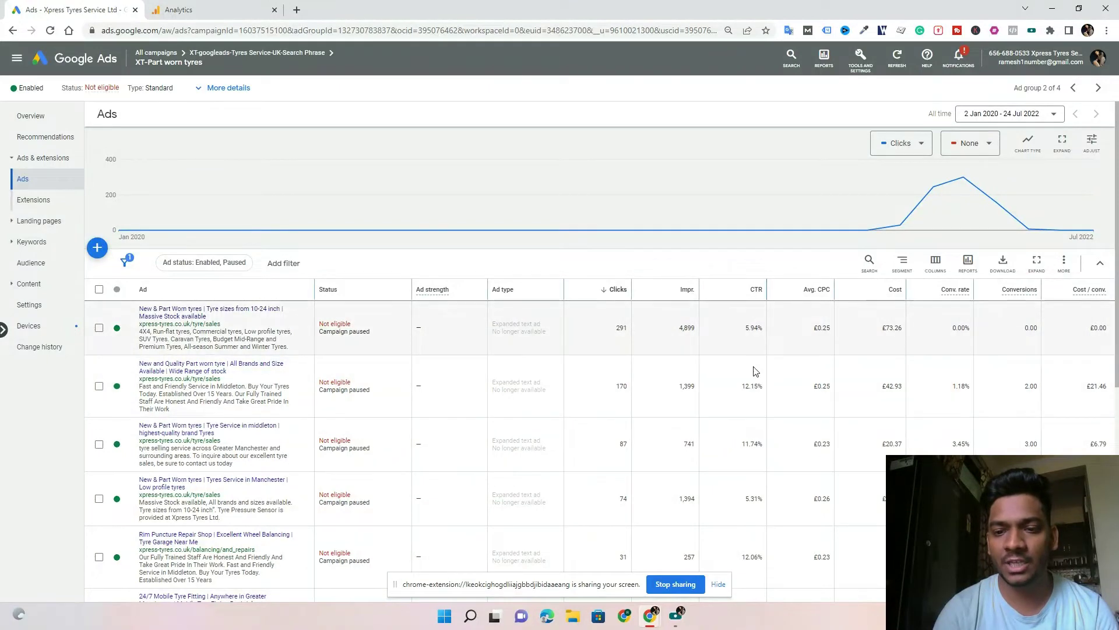
scroll(752, 496, down, 10)
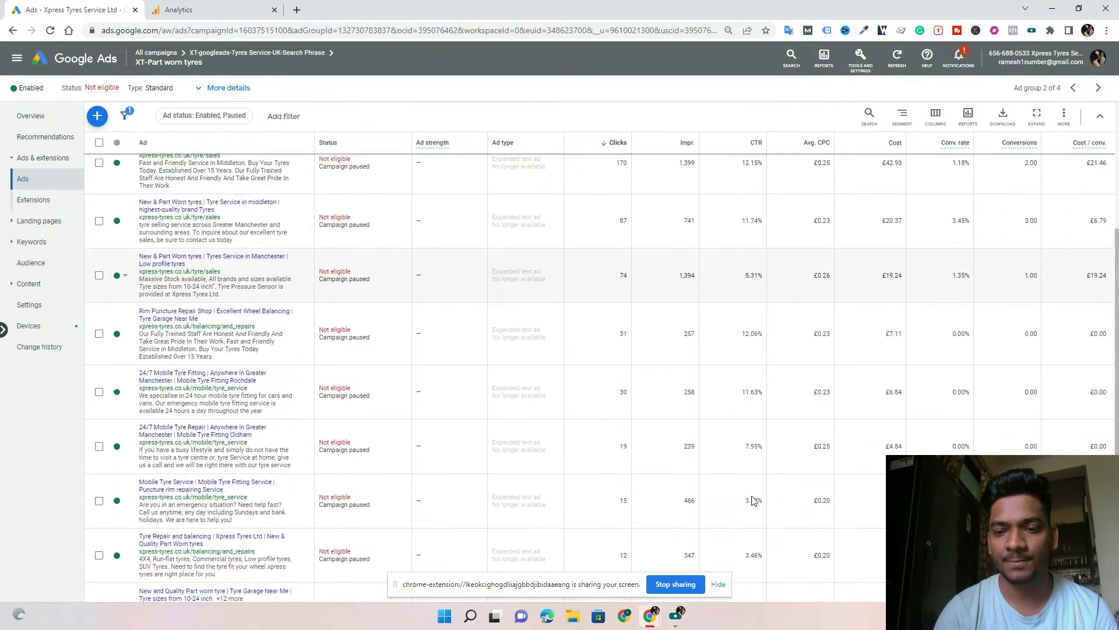
scroll(752, 495, up, 10)
click(752, 291)
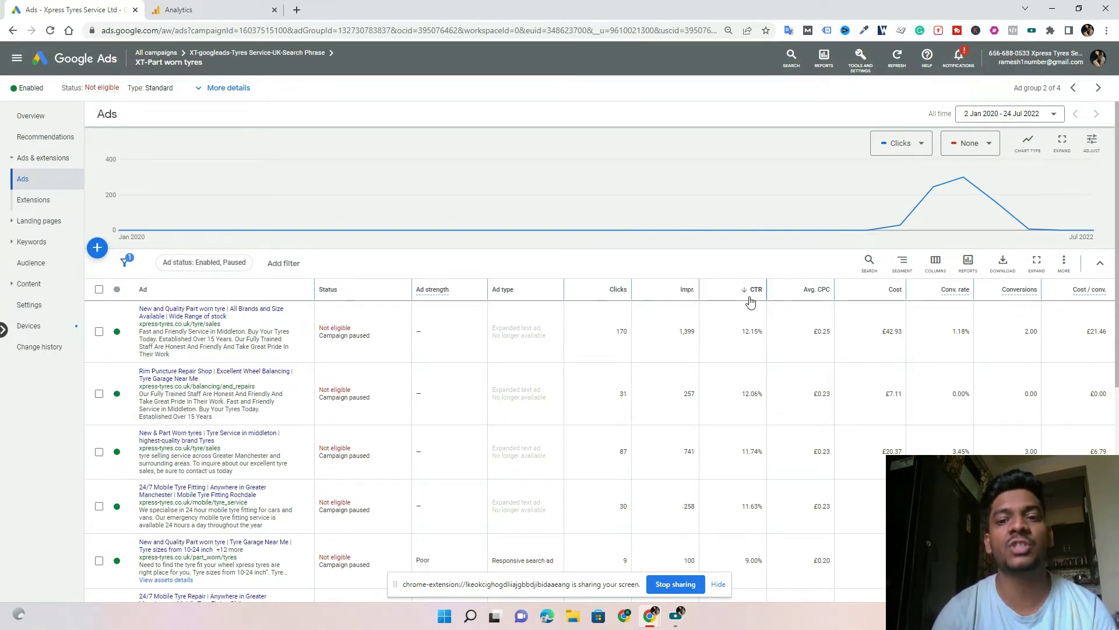
scroll(750, 301, down, 1)
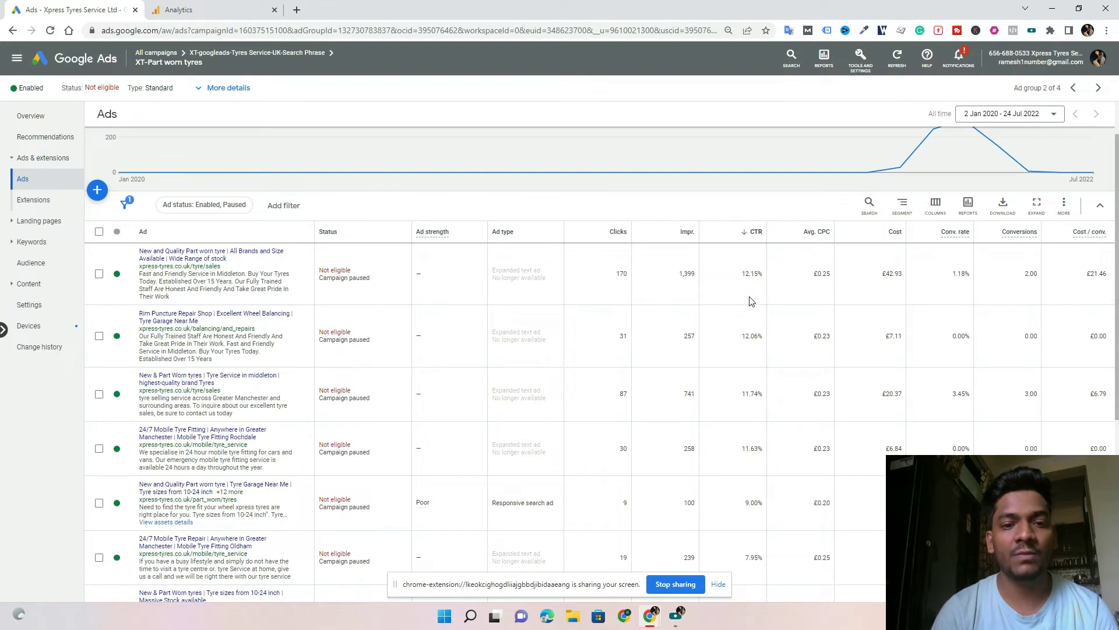
scroll(749, 300, down, 1)
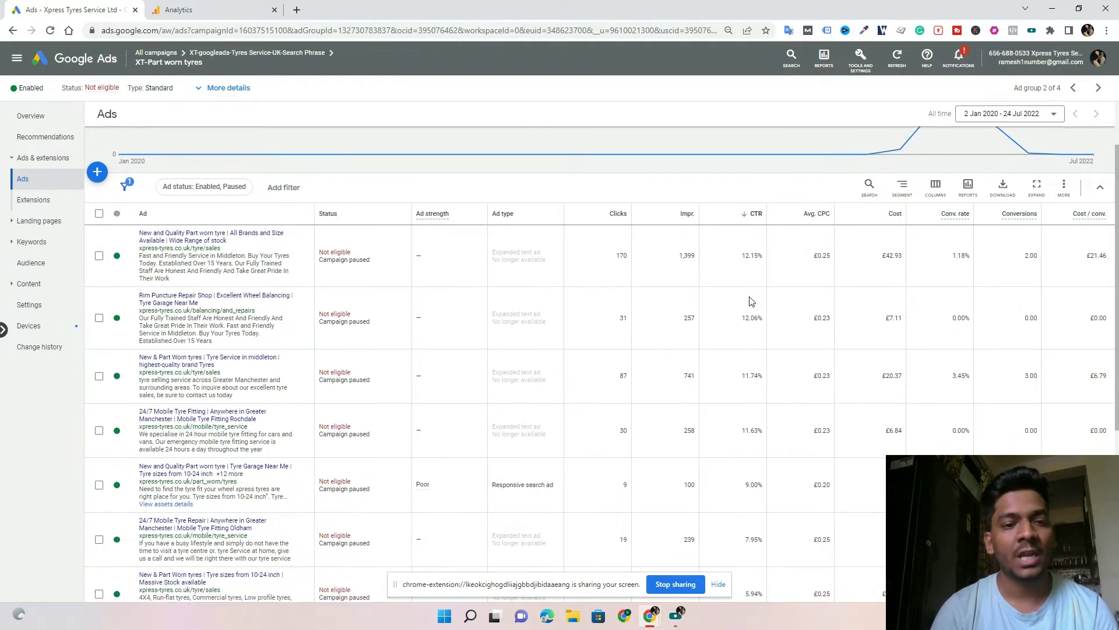
Show the age demographics table in the ad group's audience report.
click(69, 268)
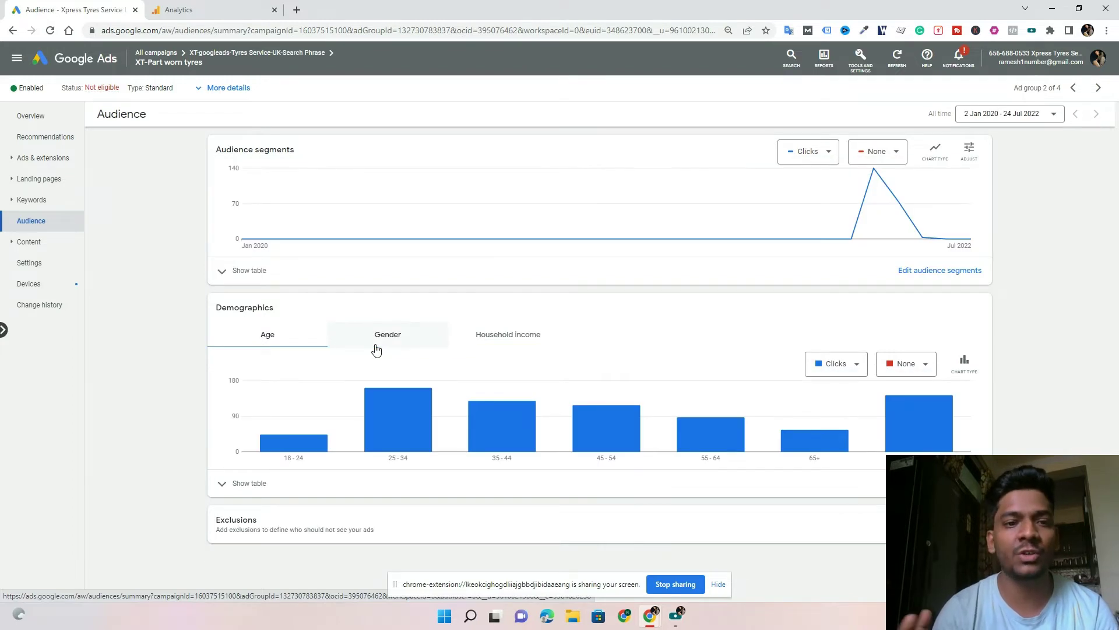
click(222, 484)
scroll(221, 484, down, 2)
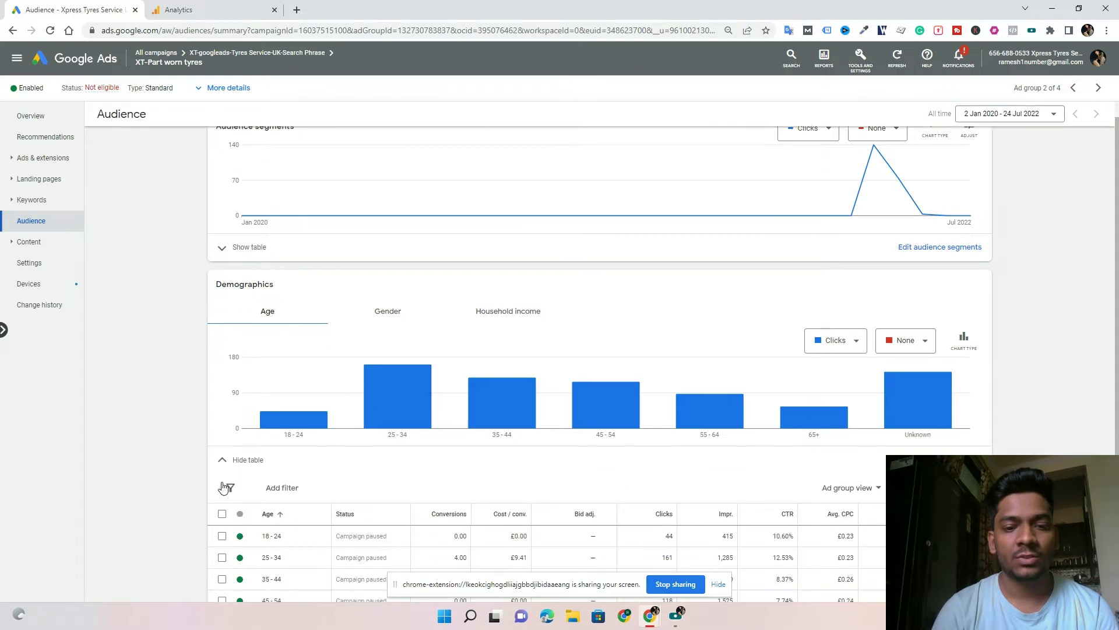
Show the audience segments table and check why the All visitors (AdWords) segment is not eligible.
scroll(318, 332, up, 2)
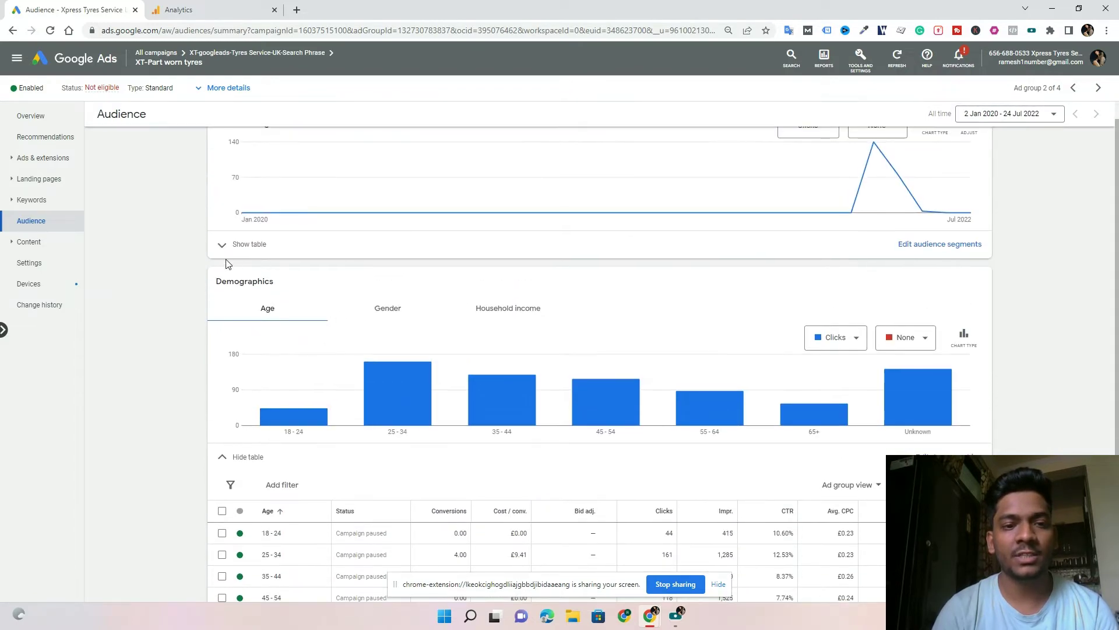
click(221, 253)
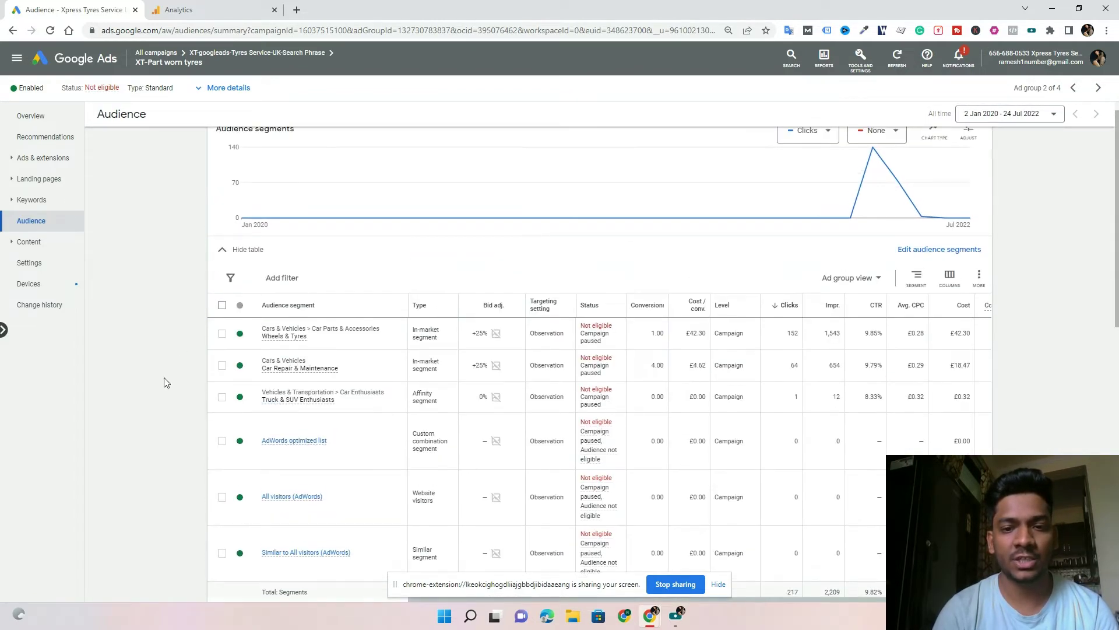
scroll(167, 382, down, 2)
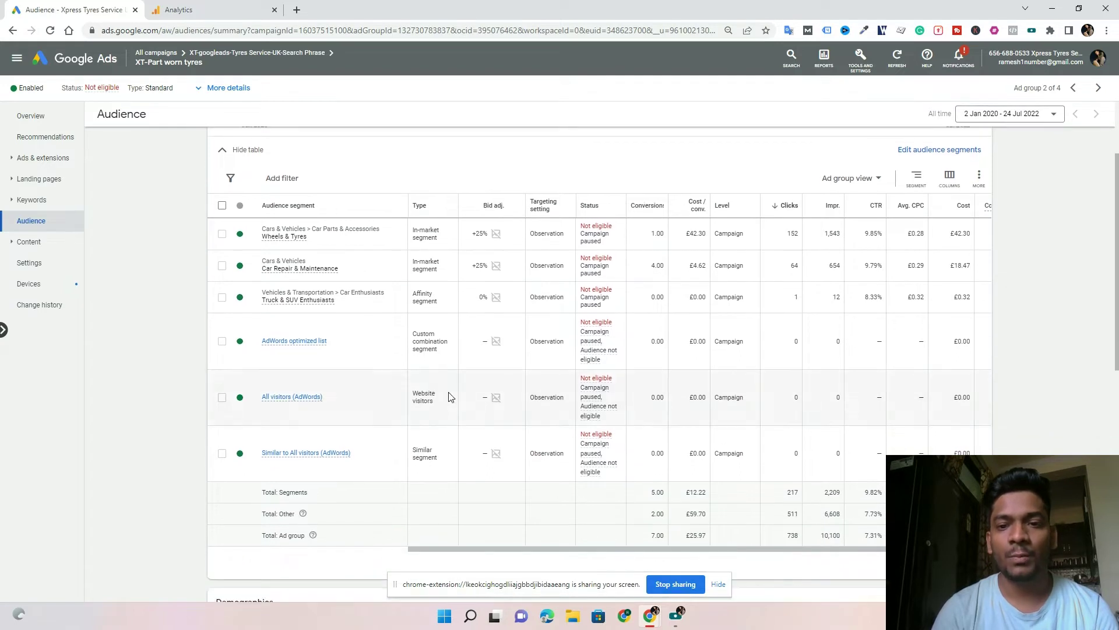
scroll(703, 331, right, 2)
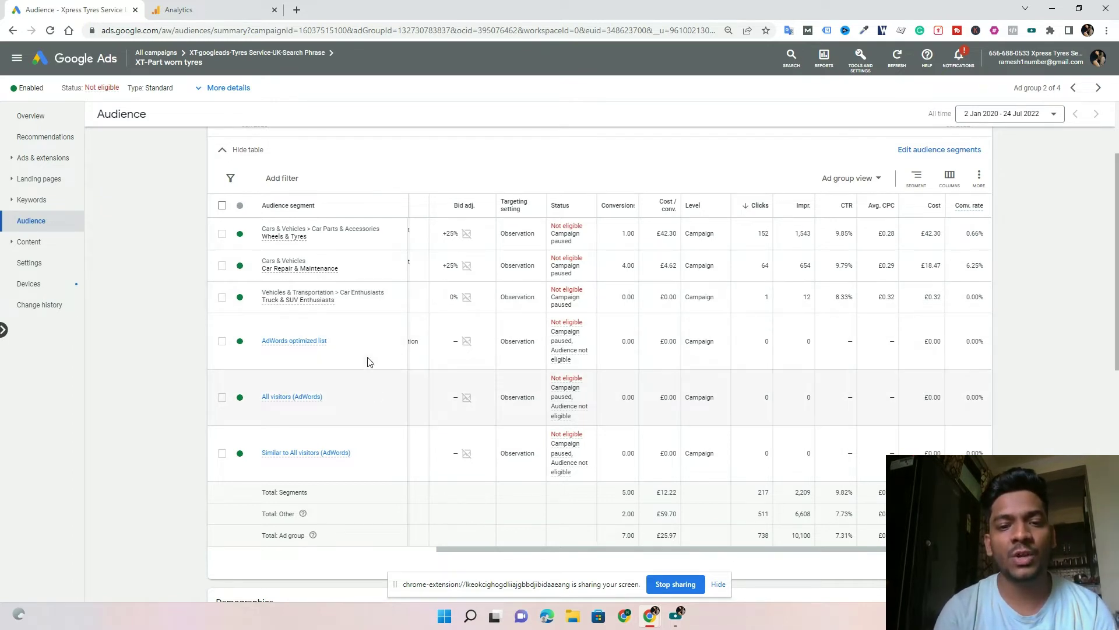
mouse_move(555, 379)
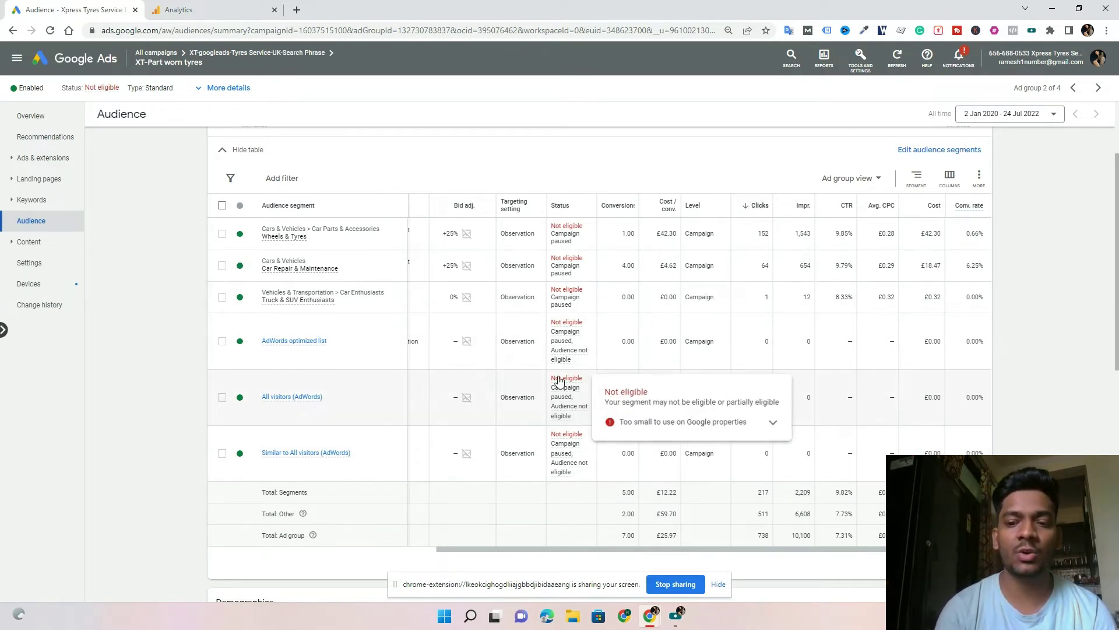
scroll(556, 380, up, 1)
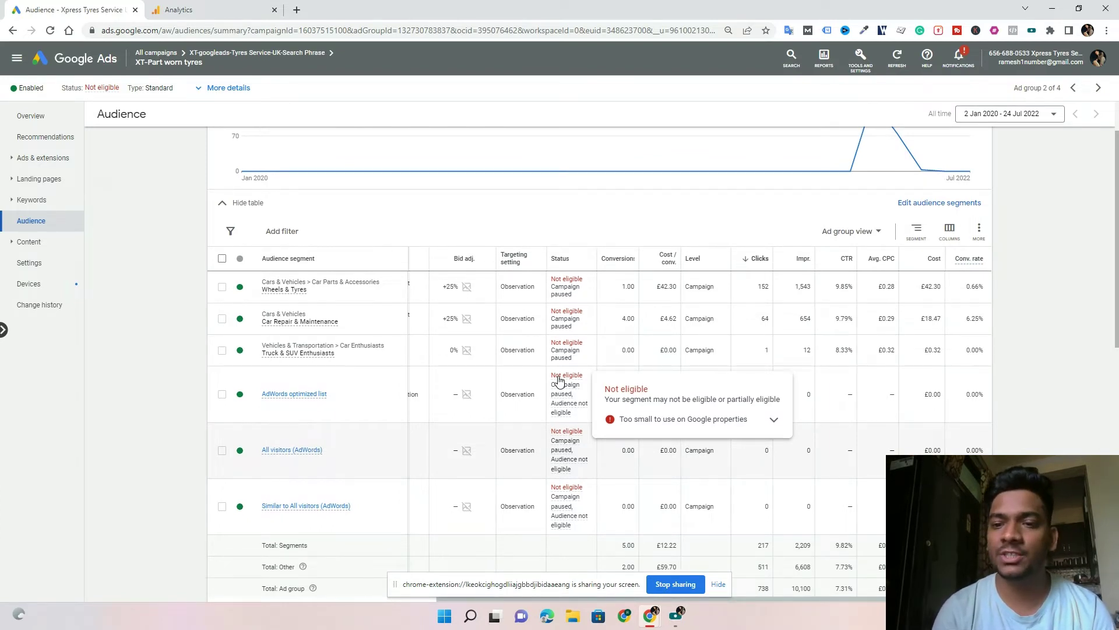
scroll(558, 380, down, 1)
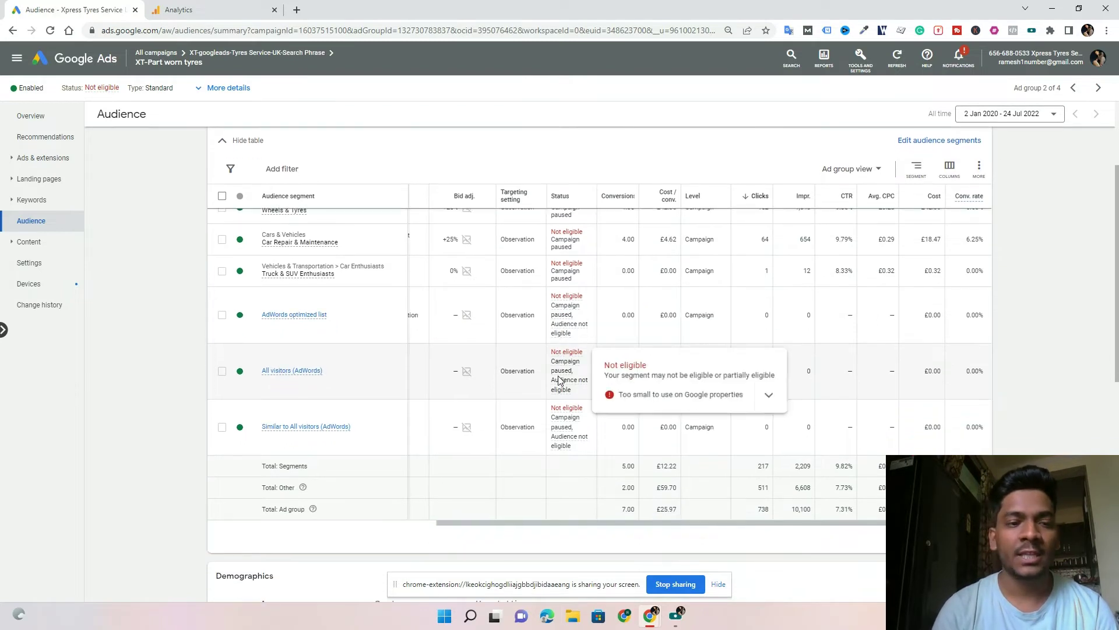
Go back to the ad group's ads, look through them and sort them by conversions, highest first.
click(8, 168)
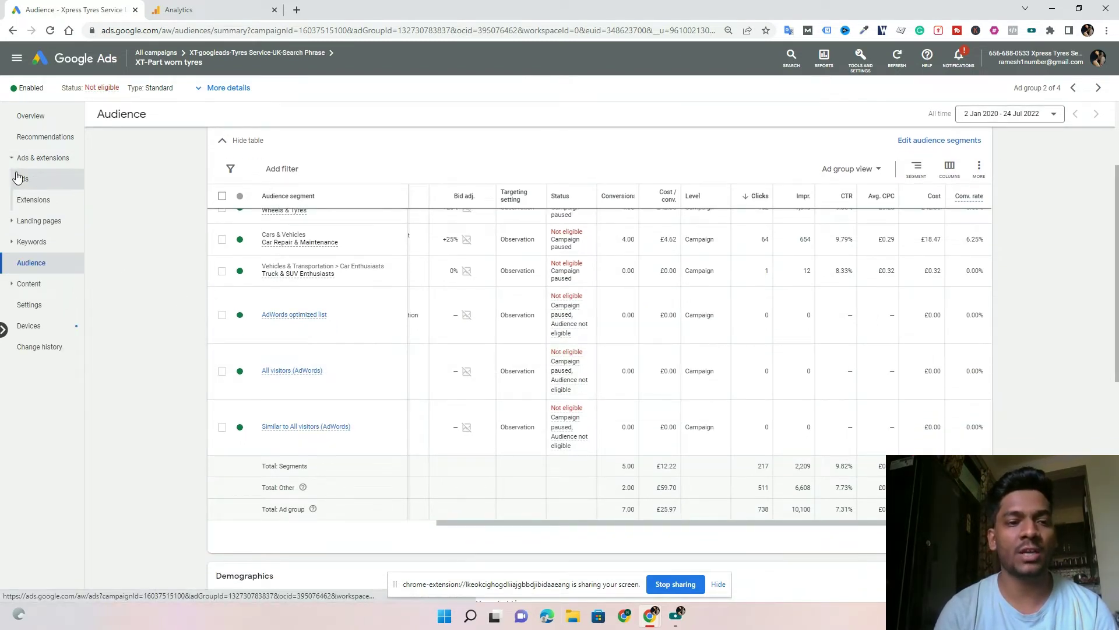
click(21, 179)
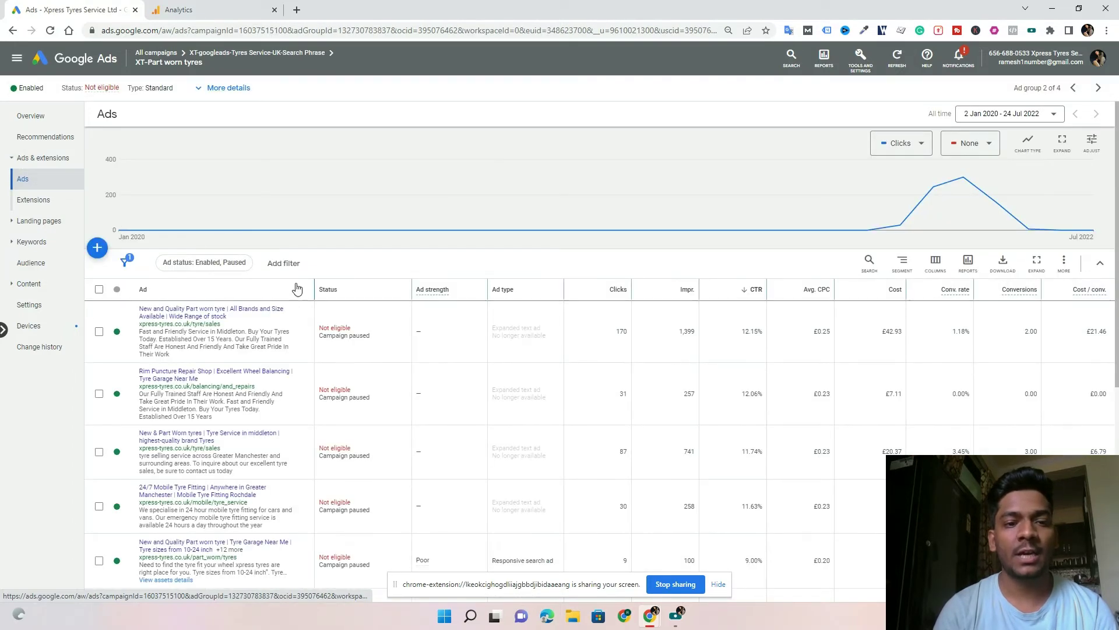
scroll(389, 259, down, 1)
scroll(390, 259, down, 3)
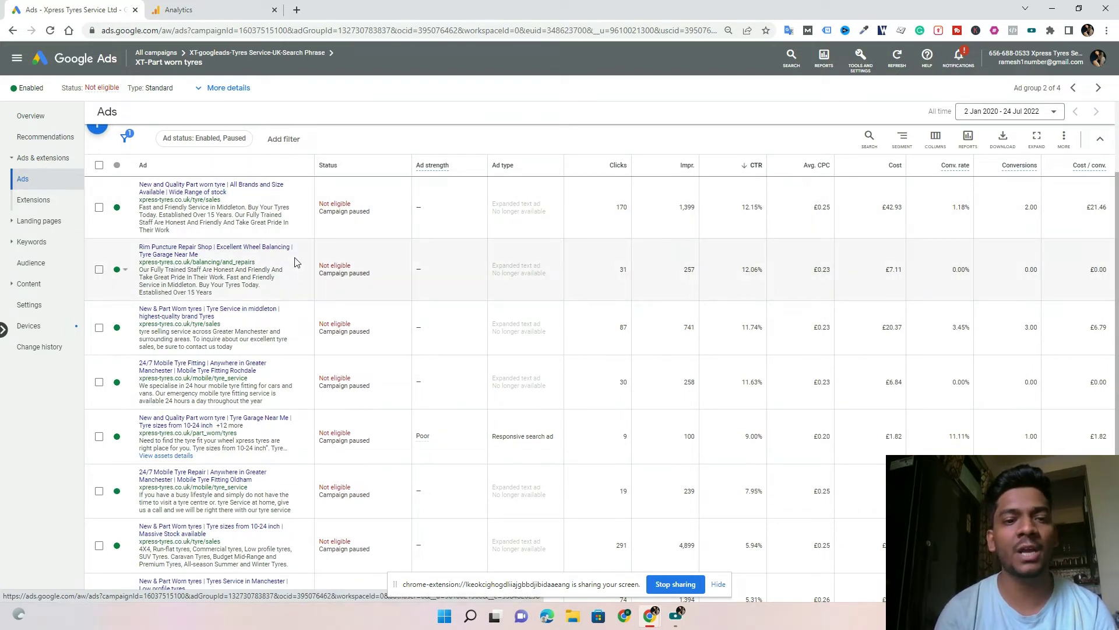
scroll(295, 262, down, 5)
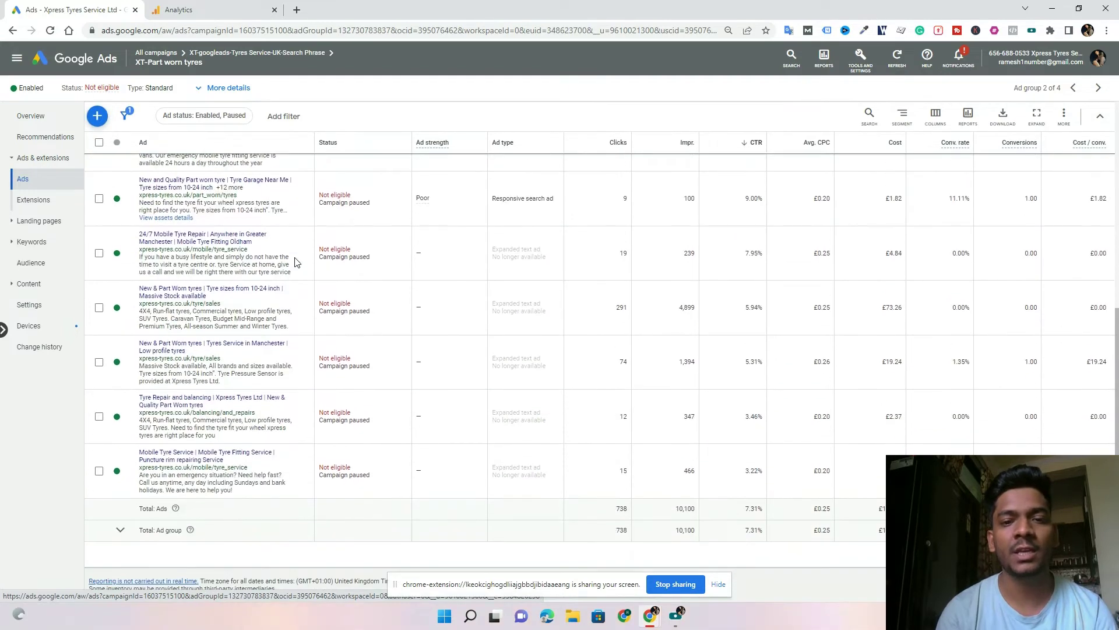
scroll(294, 263, up, 6)
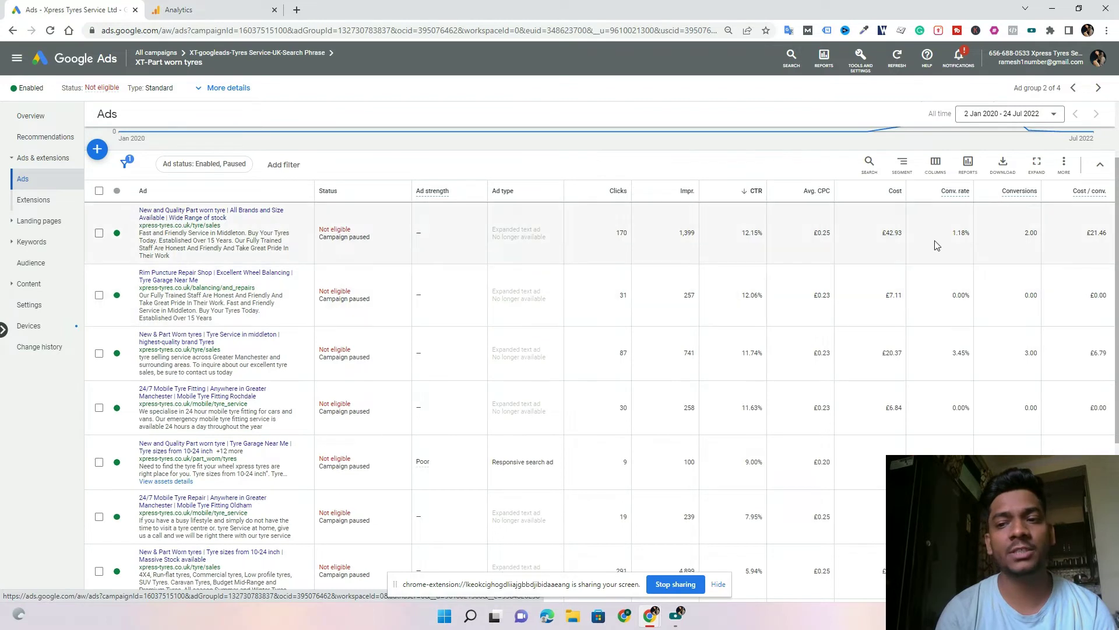
click(1020, 192)
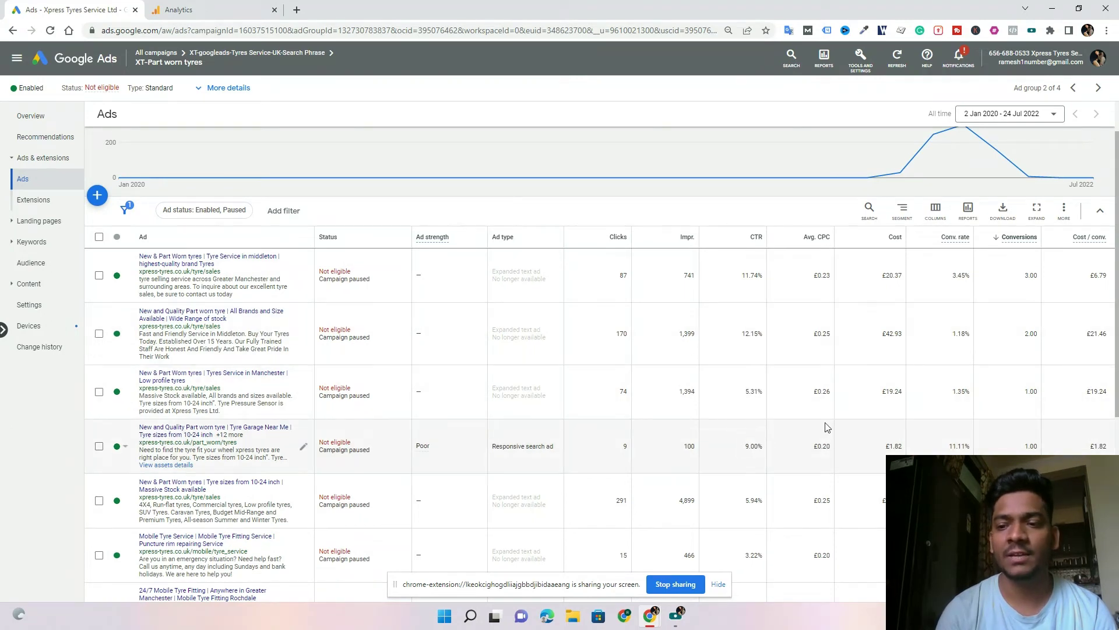
Look through all the ads in the conversion-sorted table and compare their clicks, CTR and conversions.
scroll(746, 495, down, 2)
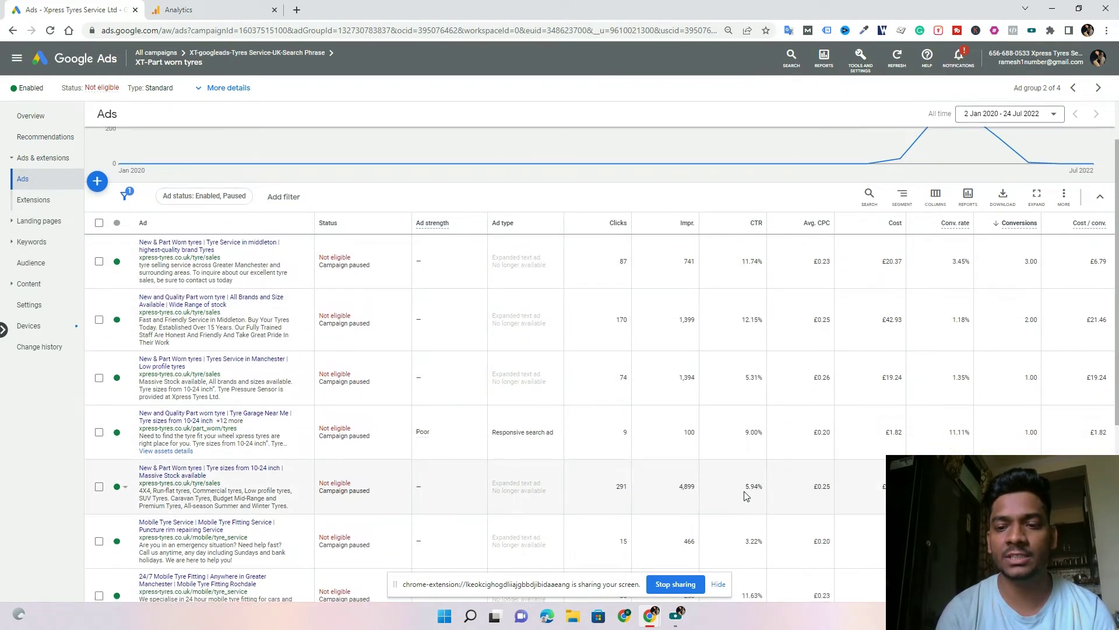
scroll(746, 496, down, 3)
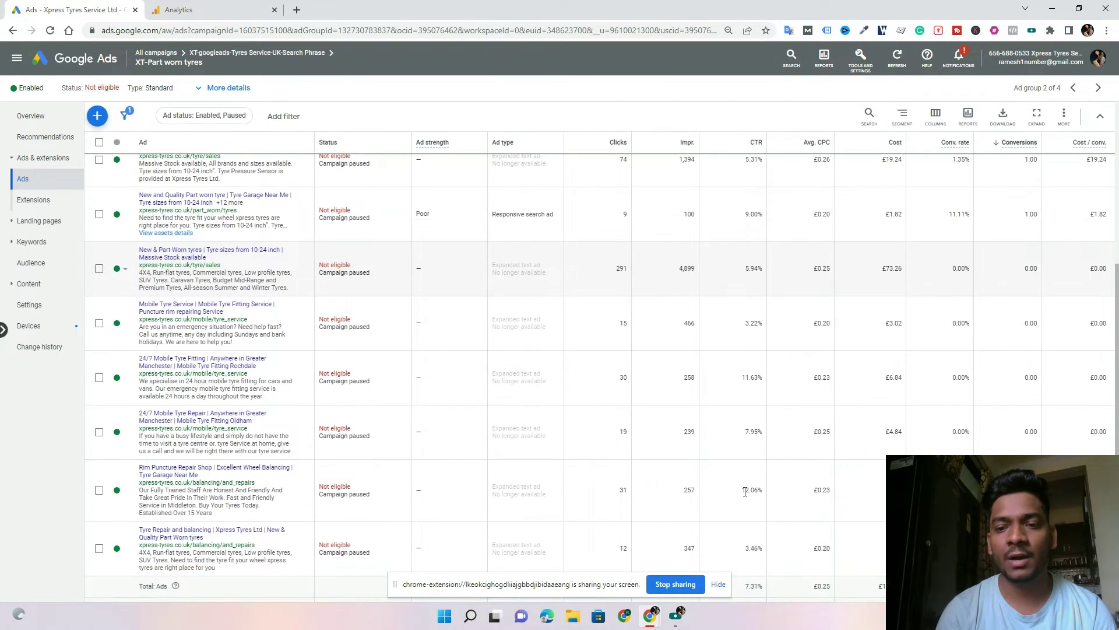
scroll(746, 495, down, 1)
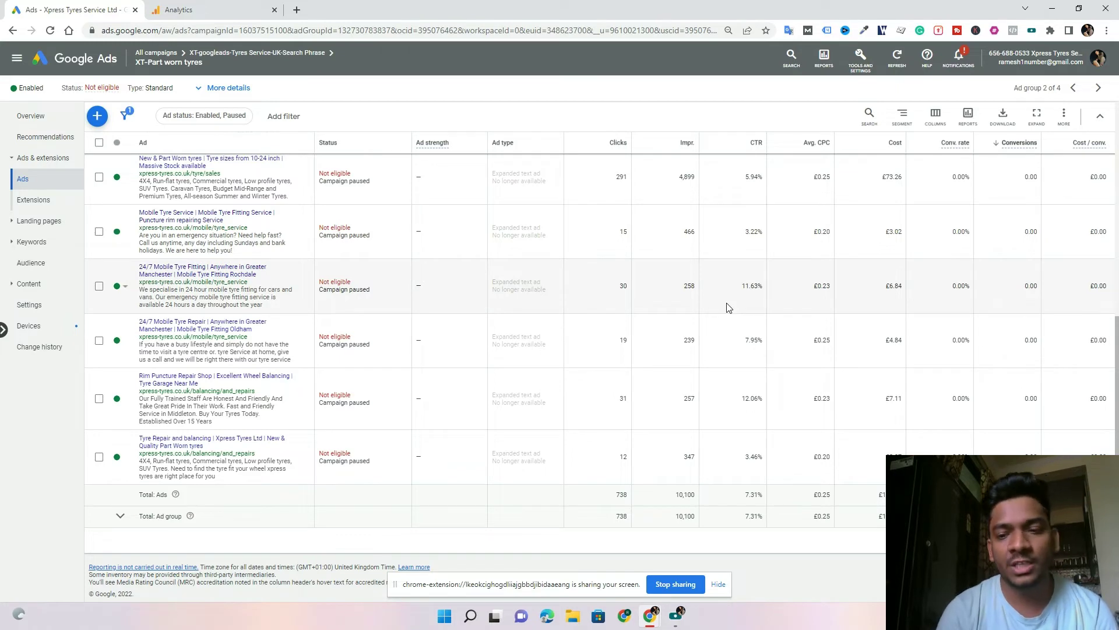
scroll(727, 276, up, 6)
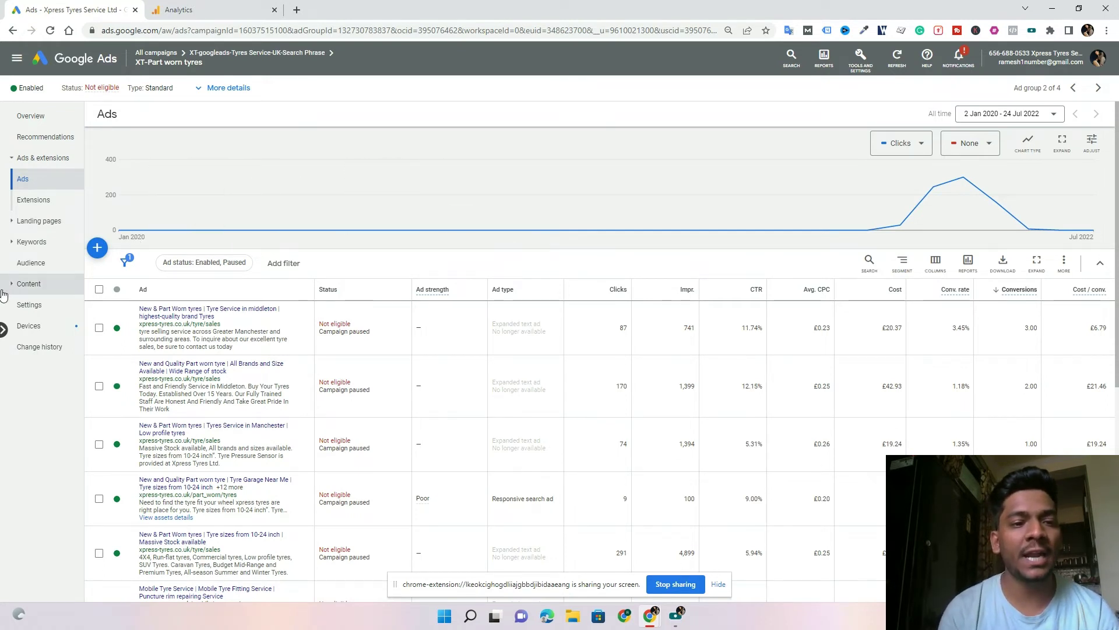
Show the ad group's landing pages report and compare the pages' clicks and mobile-friendly click rates.
click(15, 226)
click(16, 232)
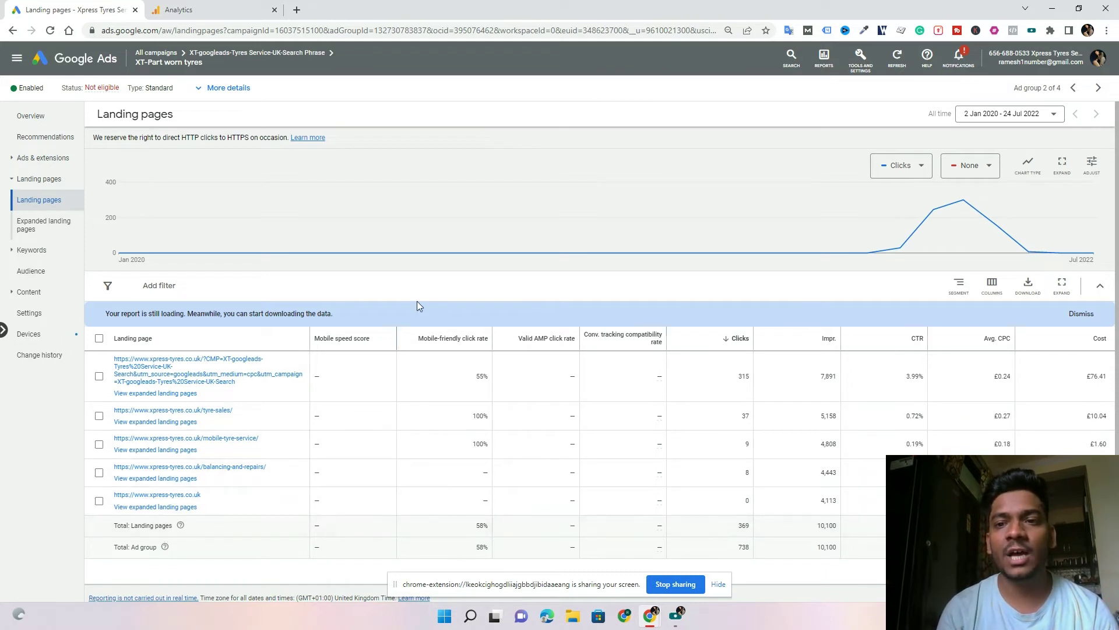
Show the account's conversion actions summary and review every goal from phone call leads to customer acquisition.
click(861, 69)
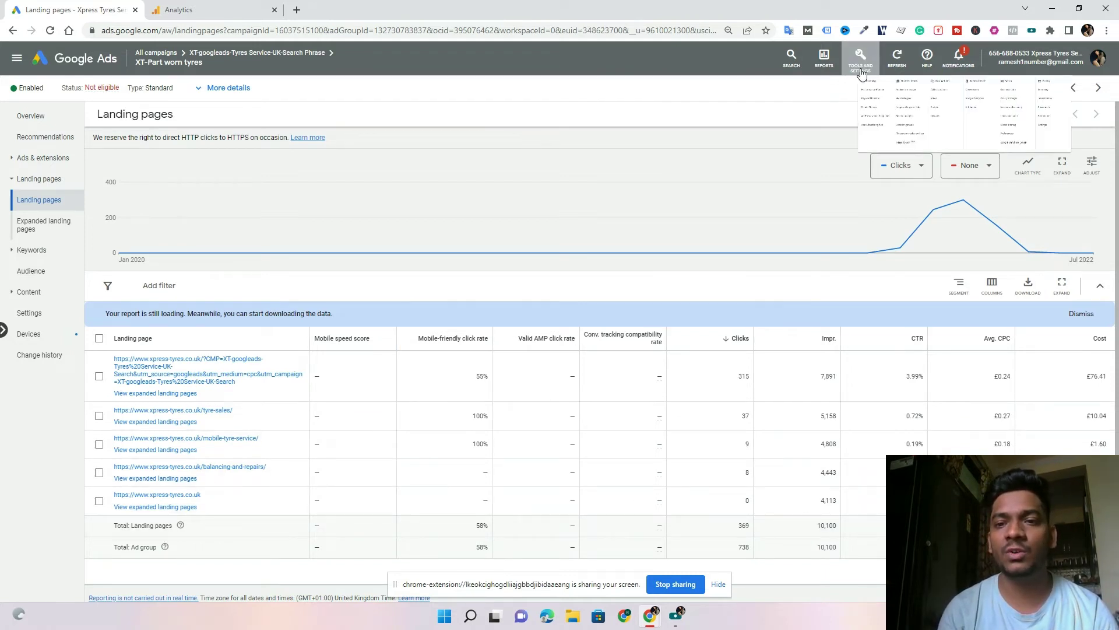
click(774, 121)
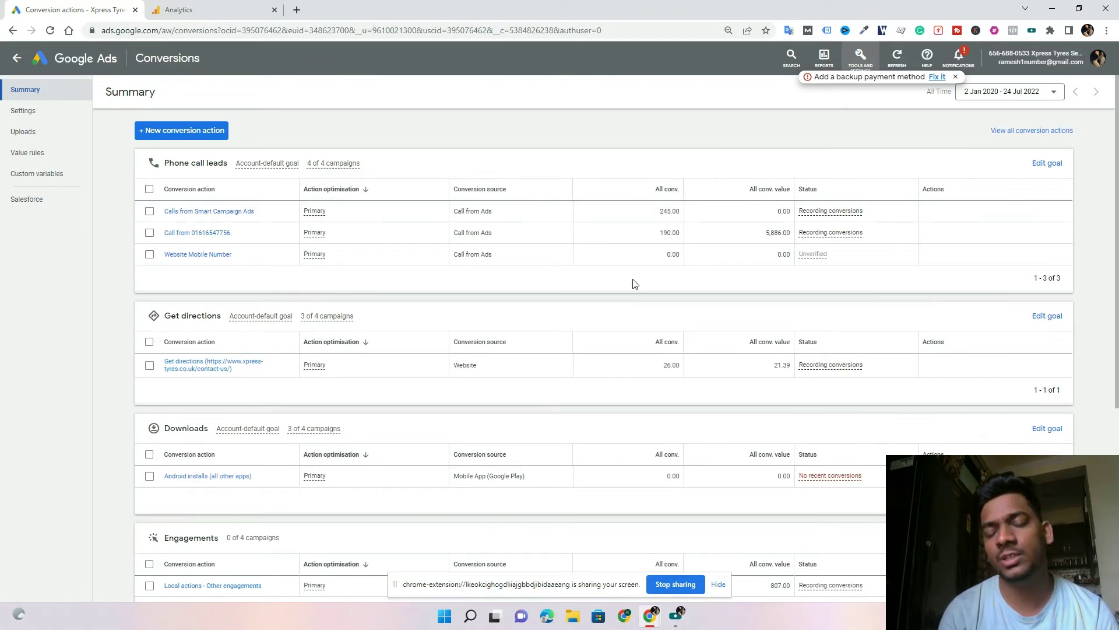
scroll(634, 284, down, 1)
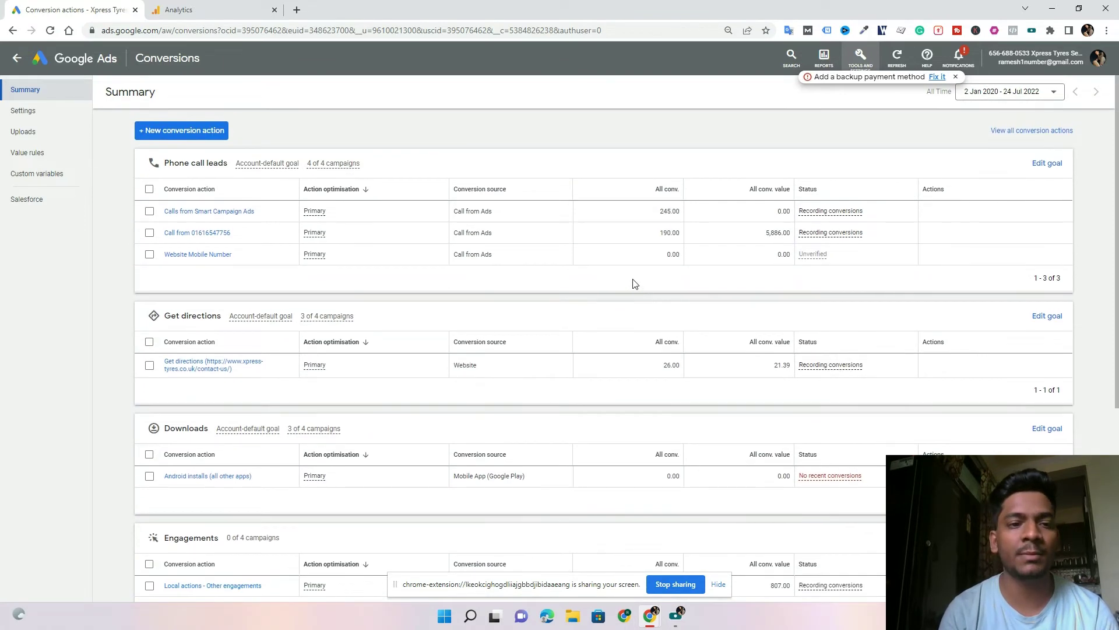
scroll(635, 284, down, 5)
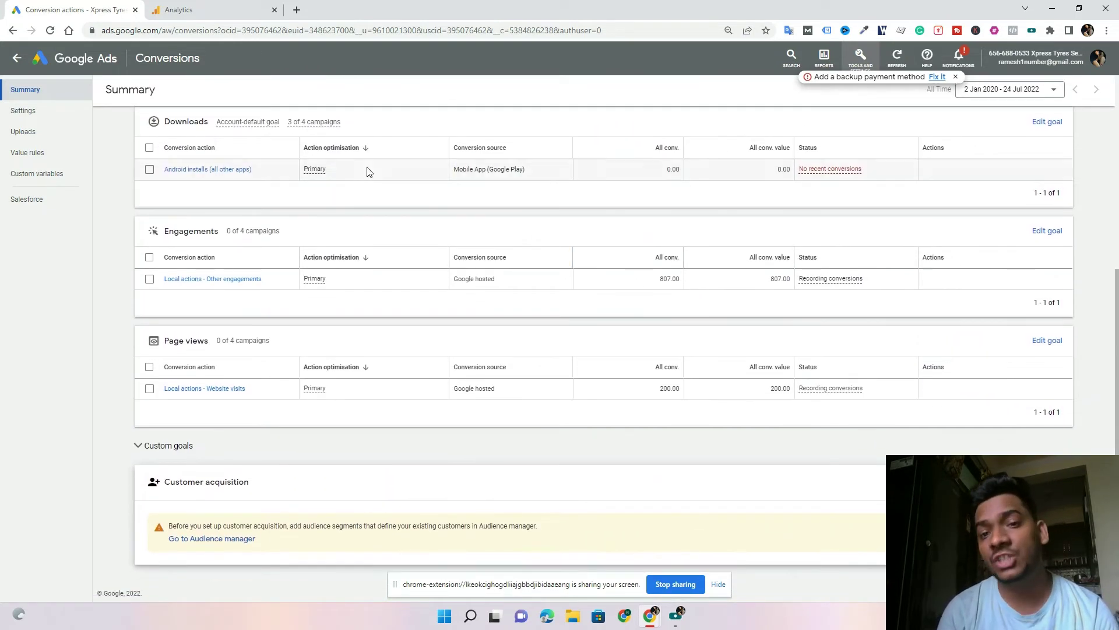
Return to the ad group's landing pages report and look through all landing pages down to the totals.
click(17, 60)
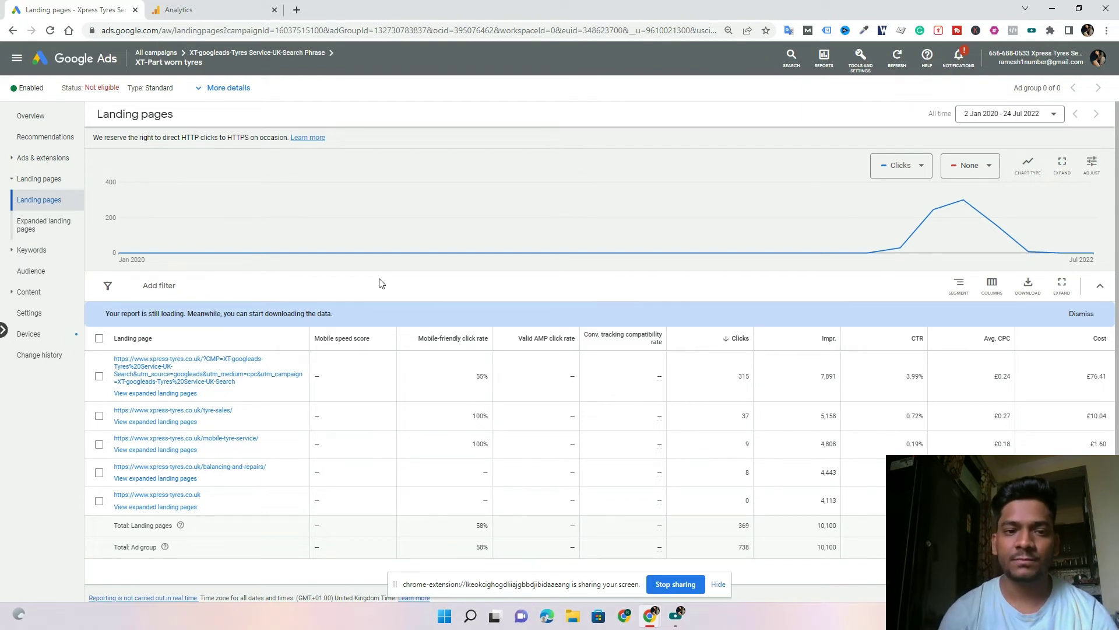
scroll(379, 284, down, 1)
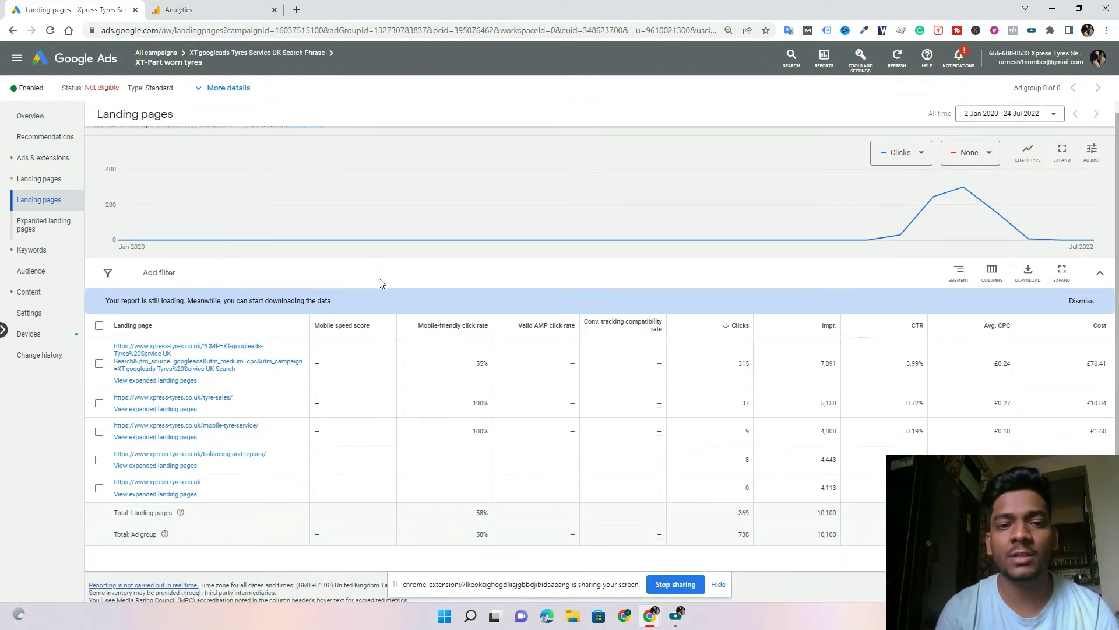
scroll(379, 284, down, 1)
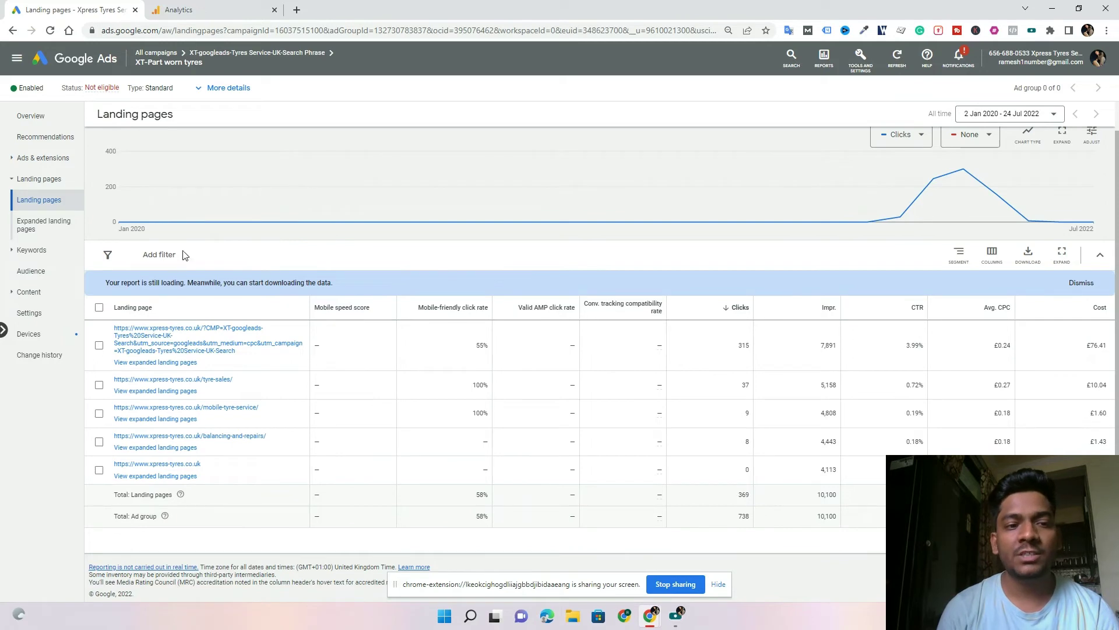
Show the ad group's search keywords and add the Quality Score column to their table.
click(34, 254)
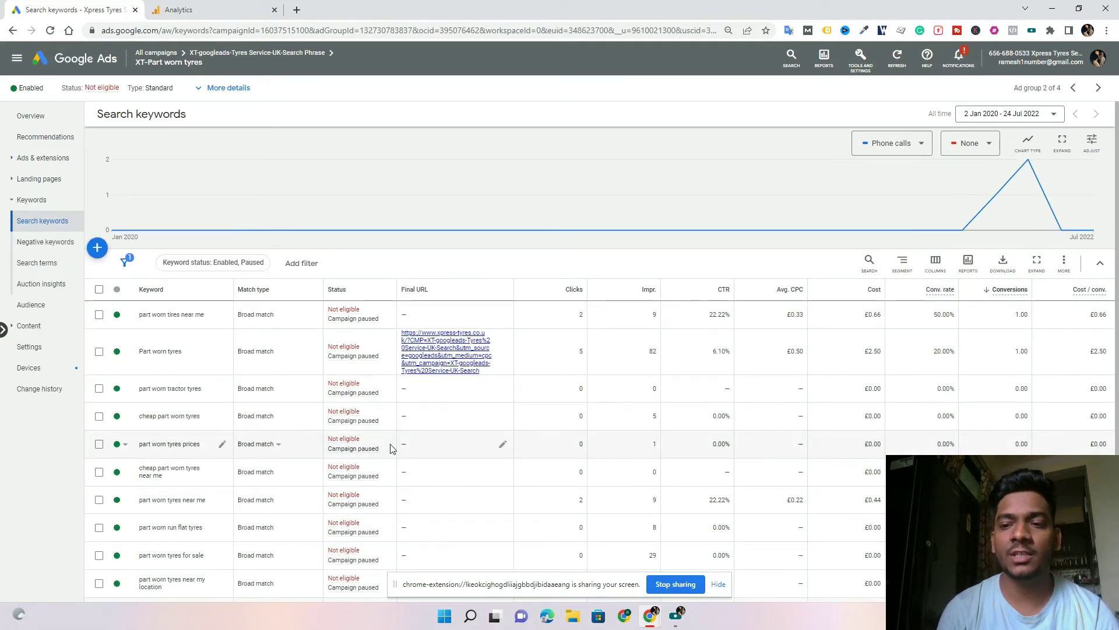
scroll(391, 448, down, 1)
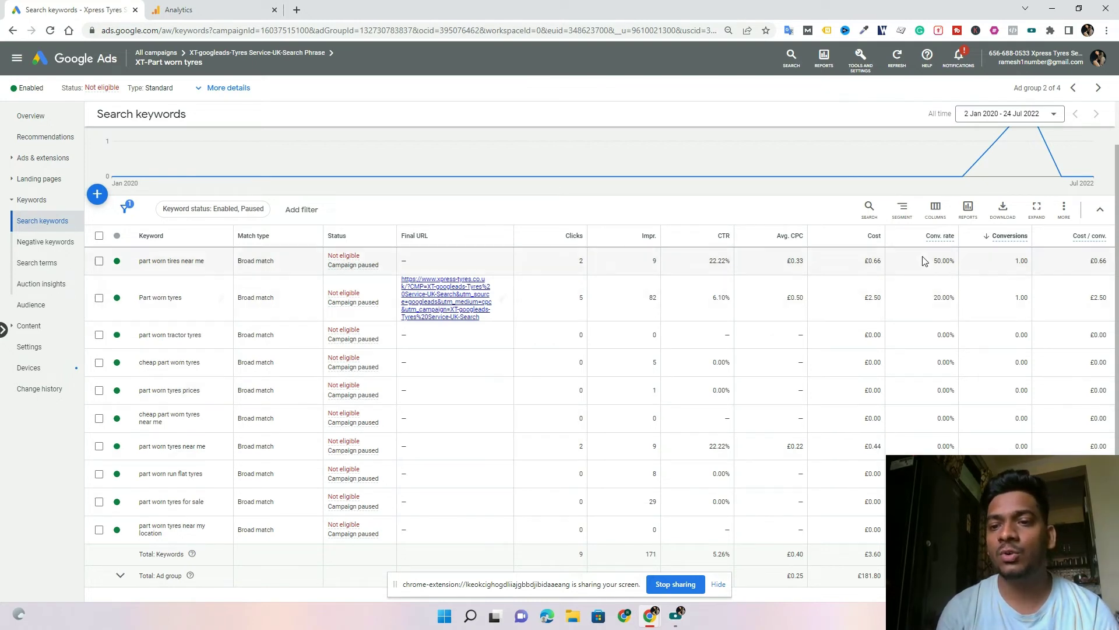
click(936, 209)
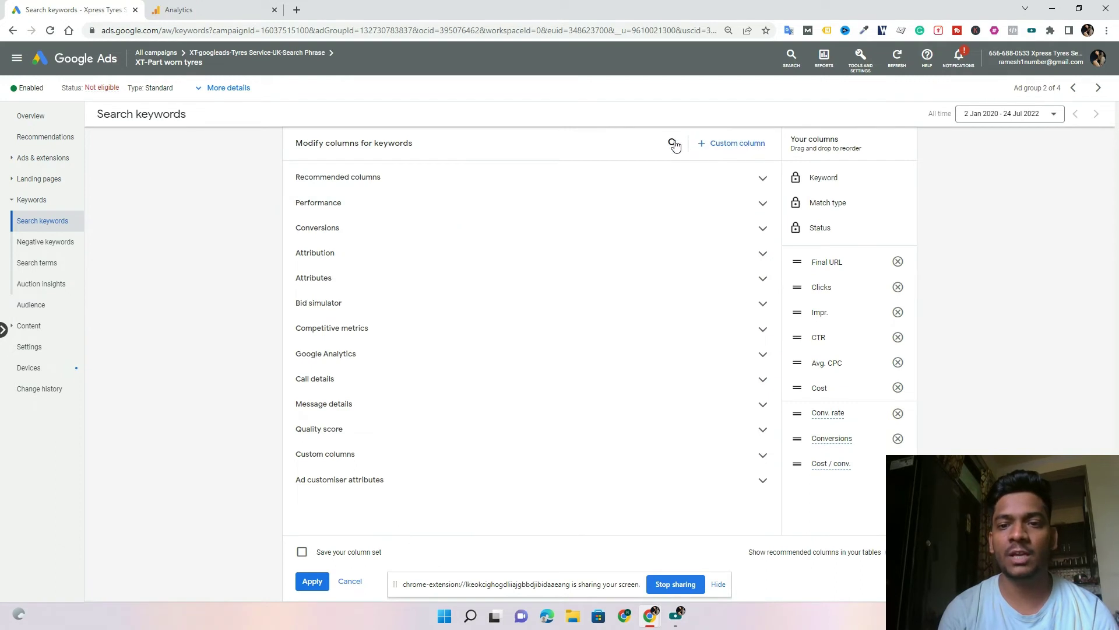
click(674, 144)
text(qu)
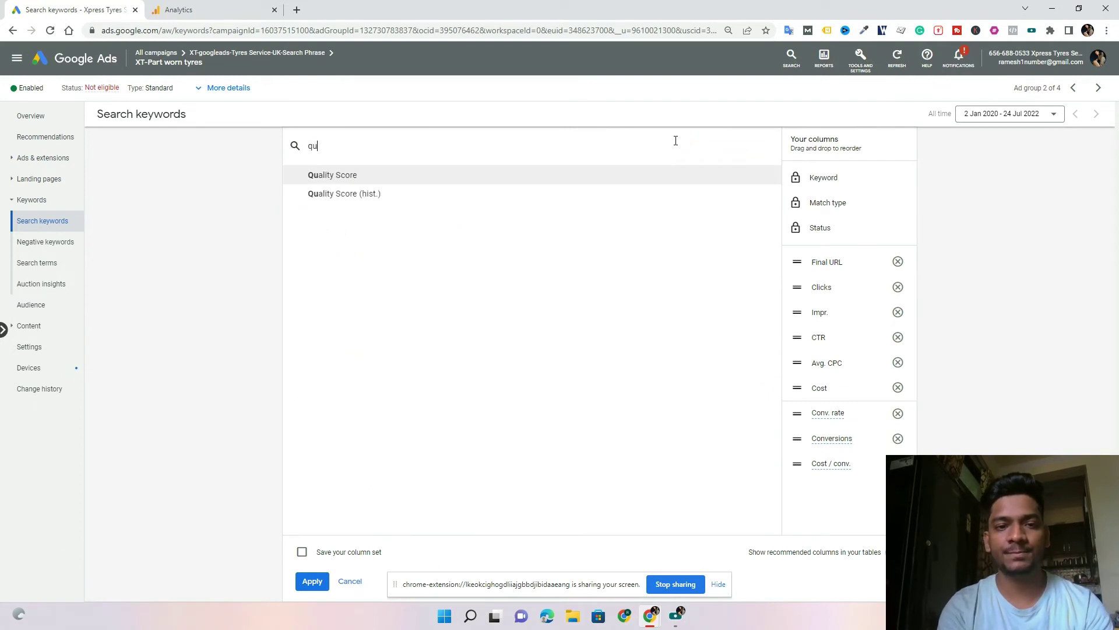
click(640, 174)
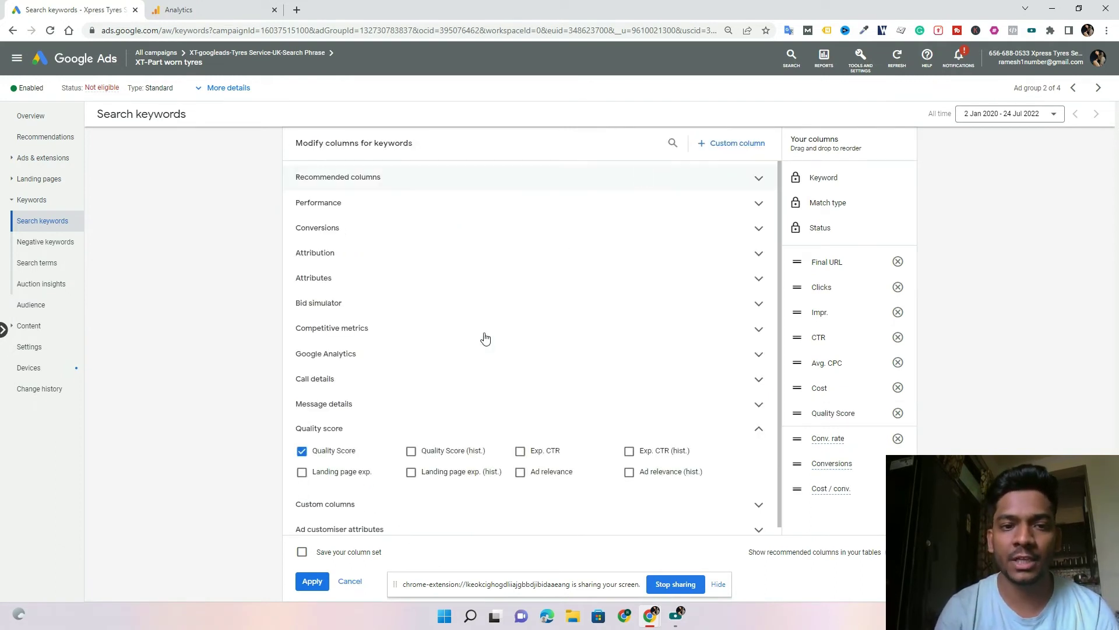
click(312, 581)
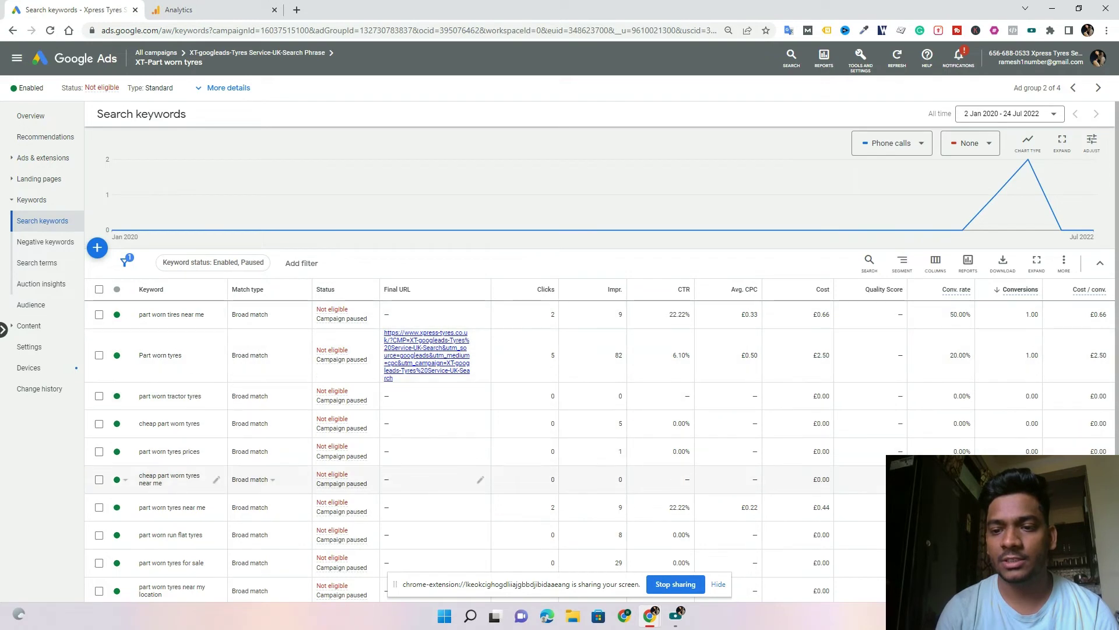
Look through the keywords' quality scores and sort the table by Quality Score, highest first.
scroll(898, 475, down, 2)
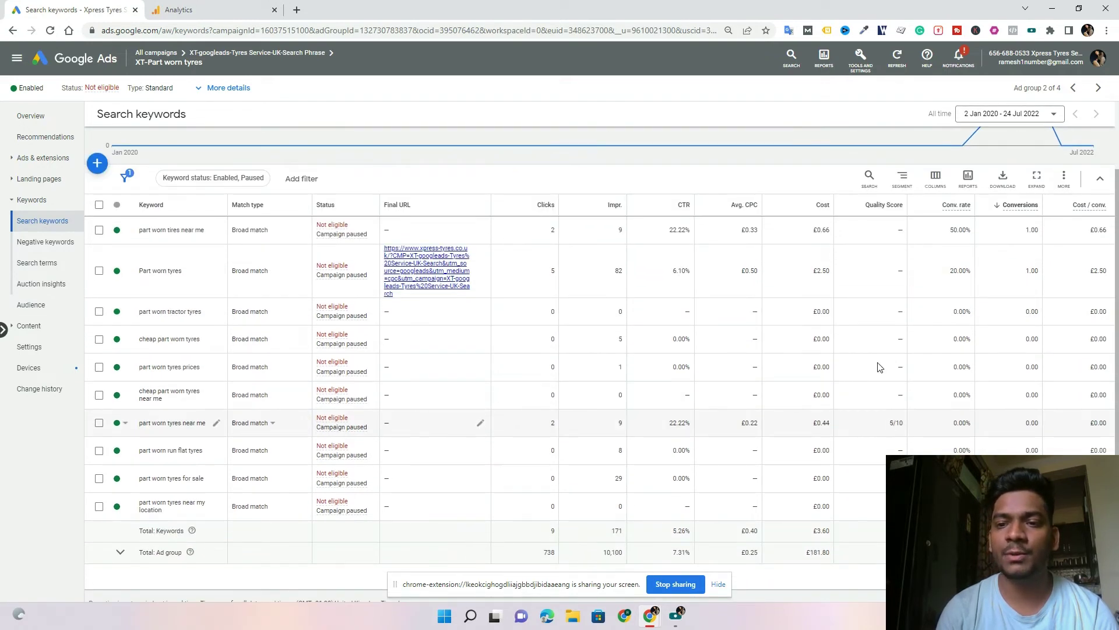
click(879, 213)
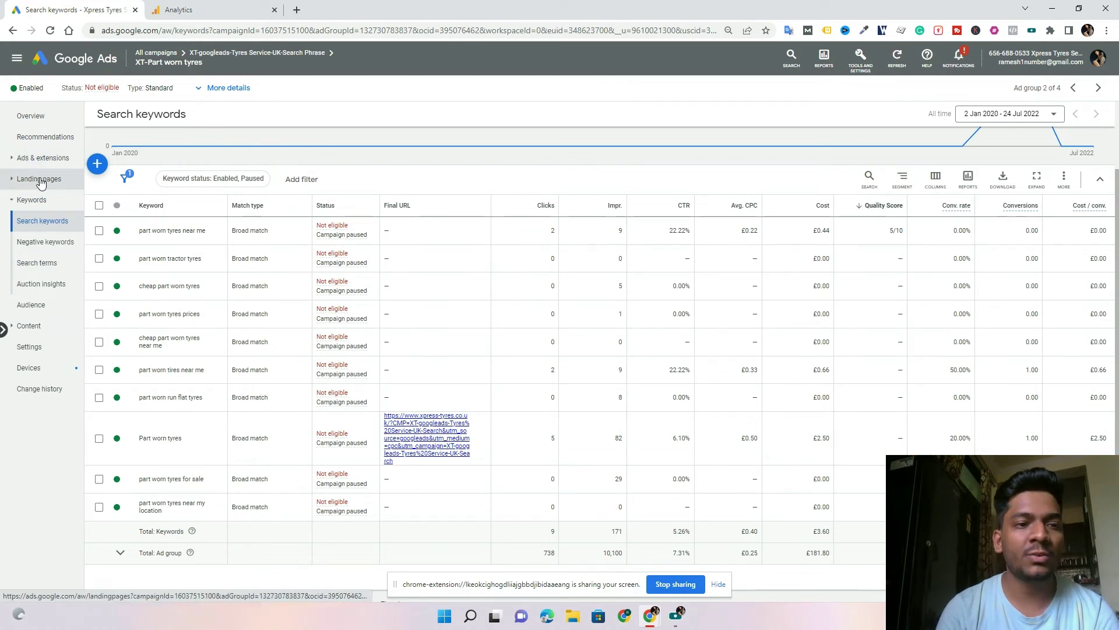
Show the search keywords of the whole XT-googleads-Tyres Service-UK-Search Phrase campaign and compare their Quality Scores across ad groups.
click(221, 53)
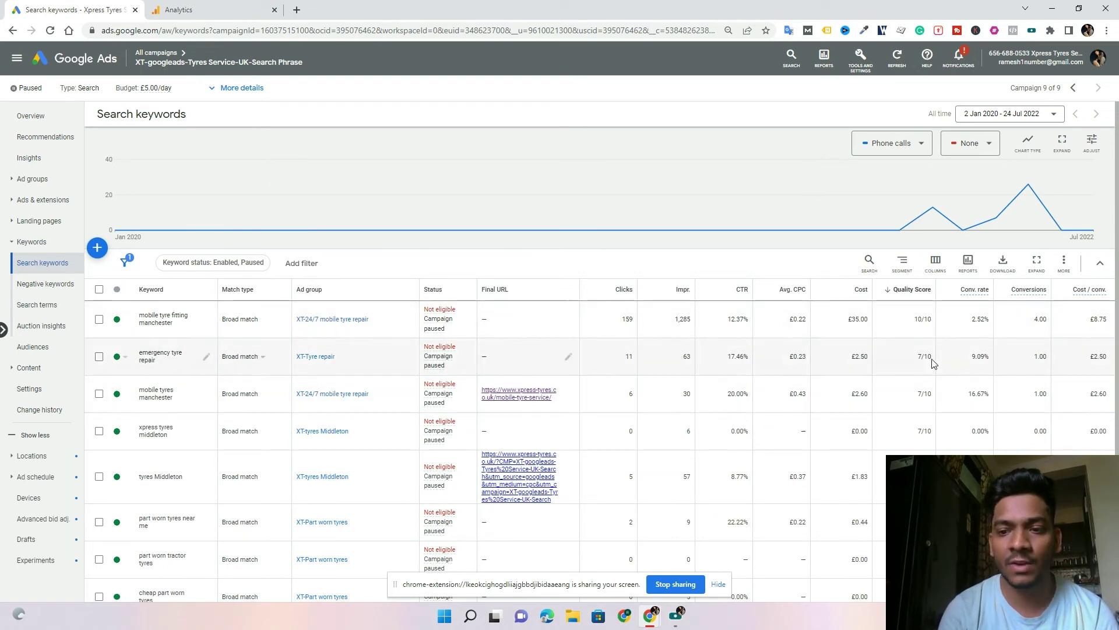
scroll(926, 399, down, 1)
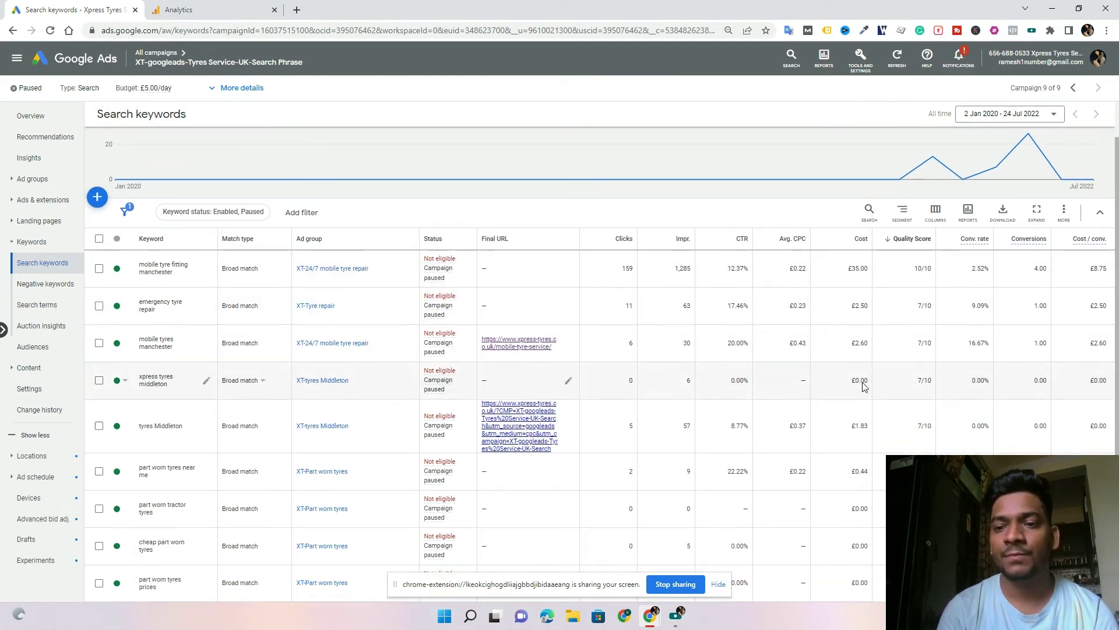
scroll(863, 385, down, 1)
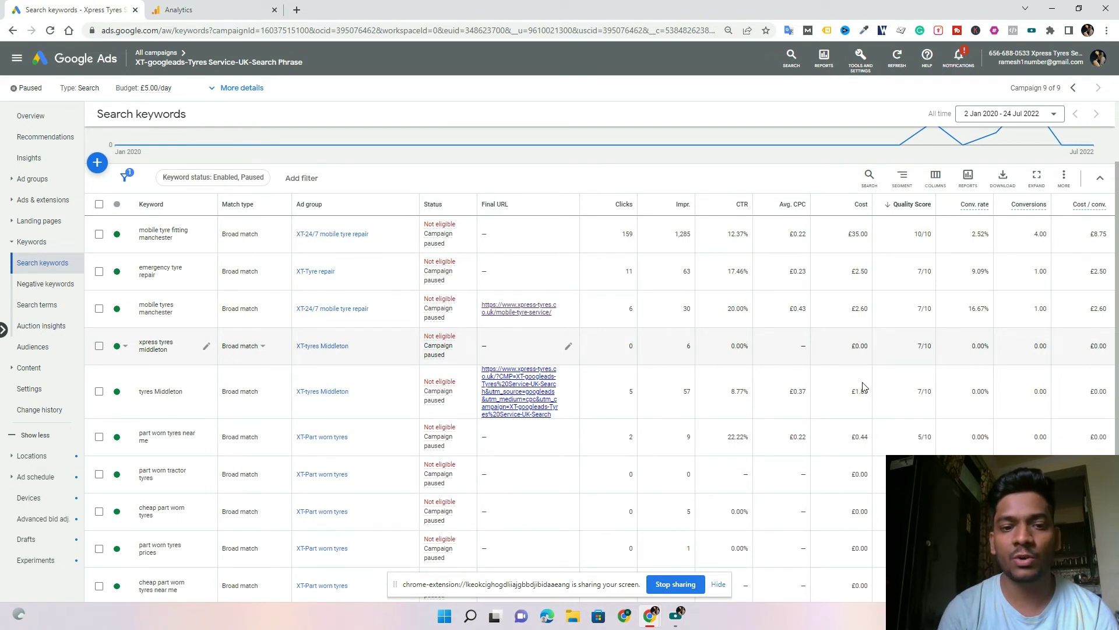
scroll(864, 388, down, 1)
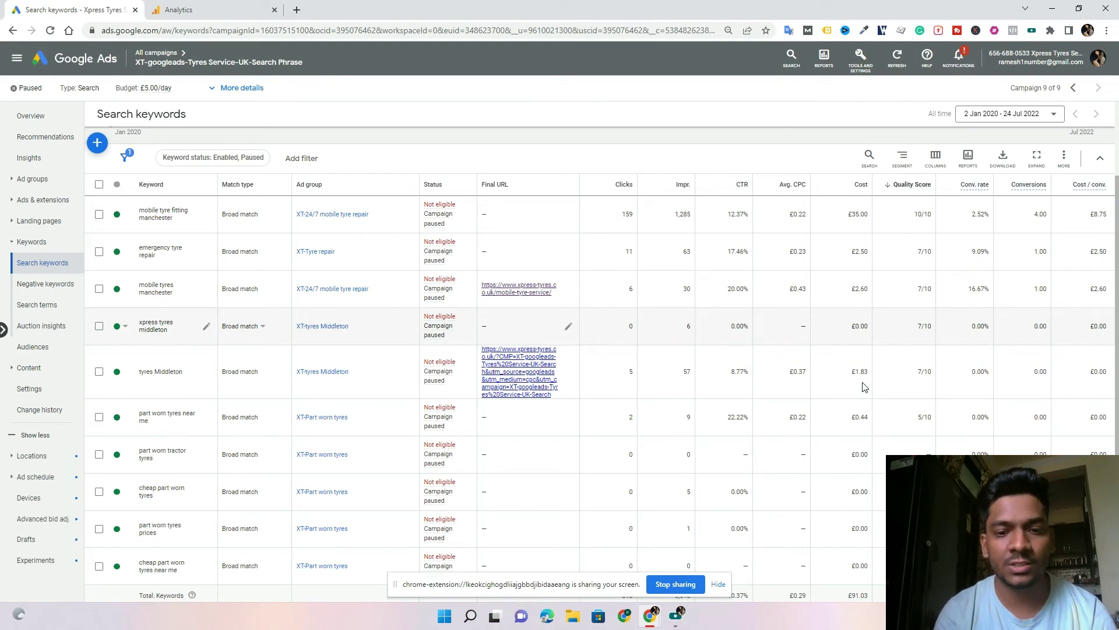
scroll(865, 387, down, 3)
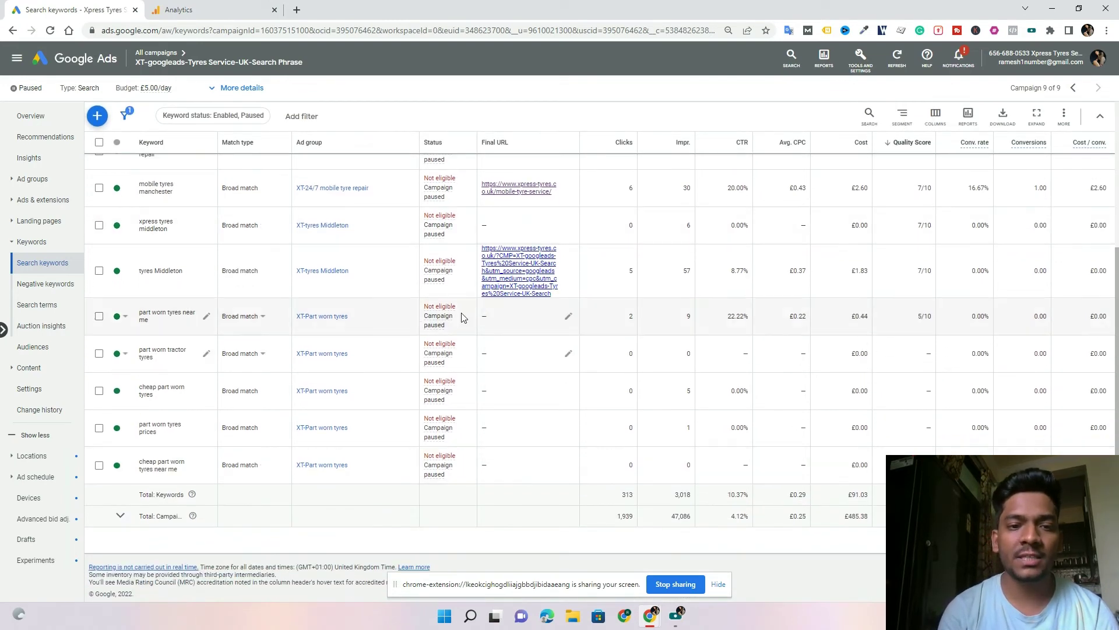
scroll(243, 274, up, 3)
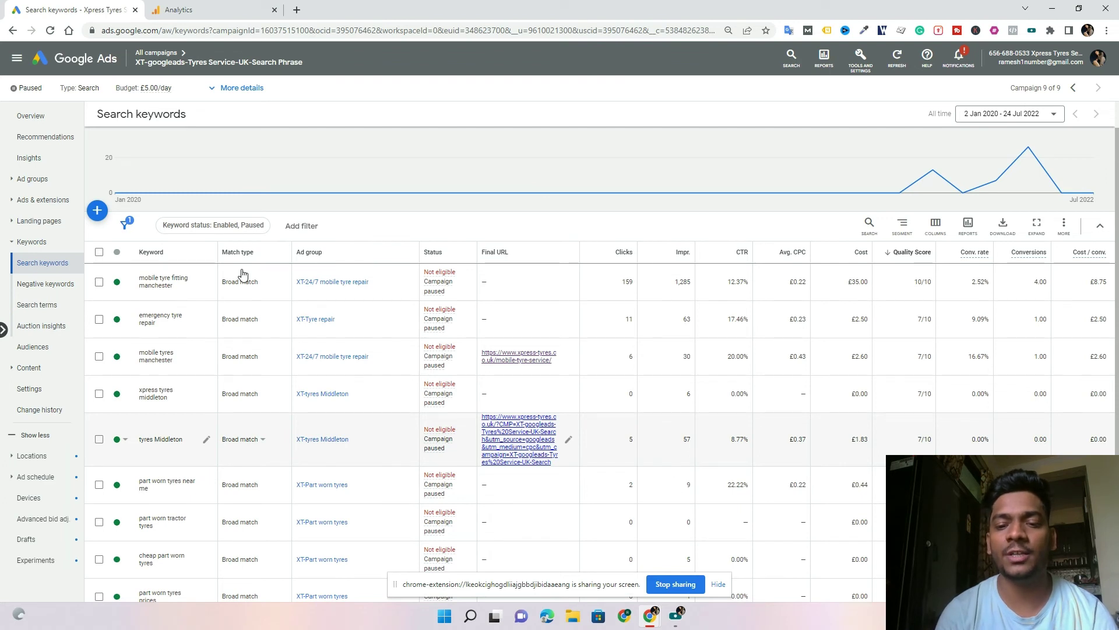
scroll(243, 274, down, 2)
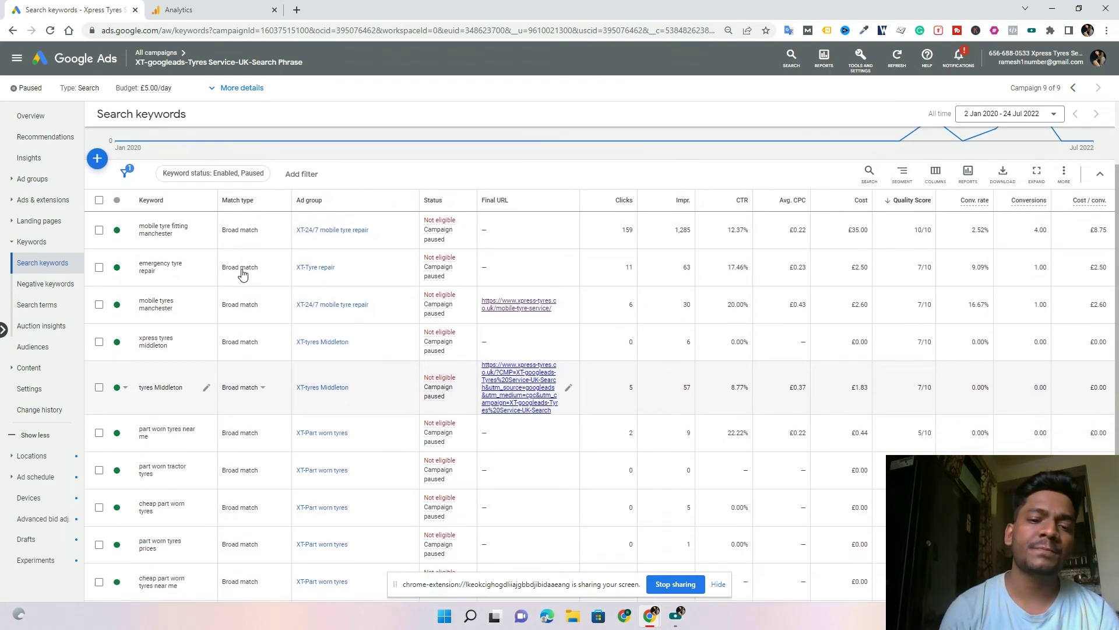
scroll(243, 274, down, 2)
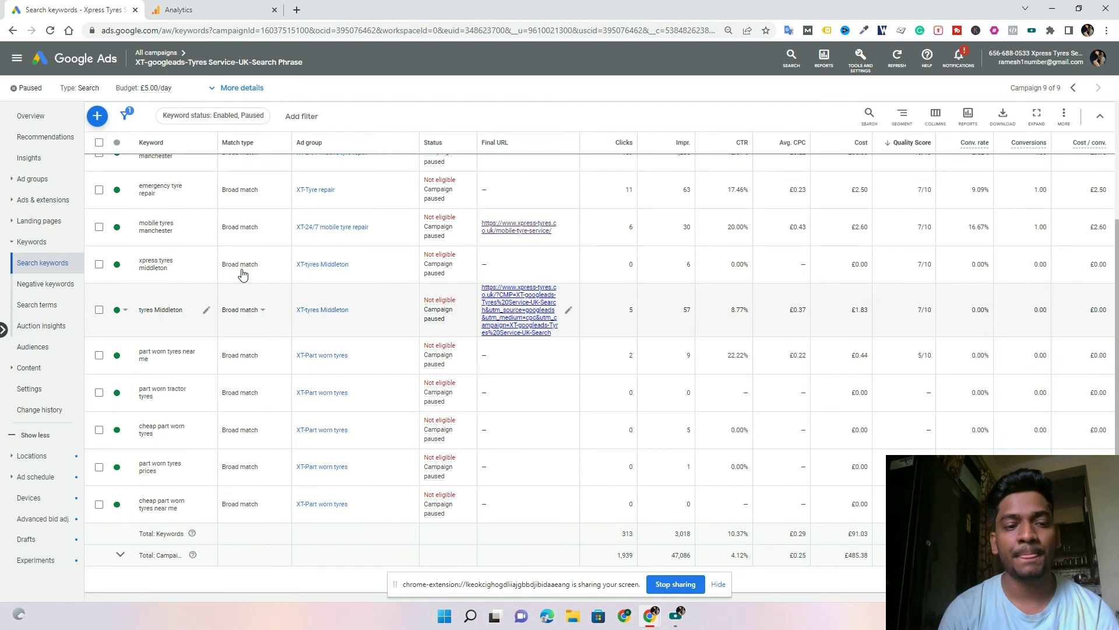
Show the campaign's targeted locations report, check the available filters and close their list without adding one.
click(35, 456)
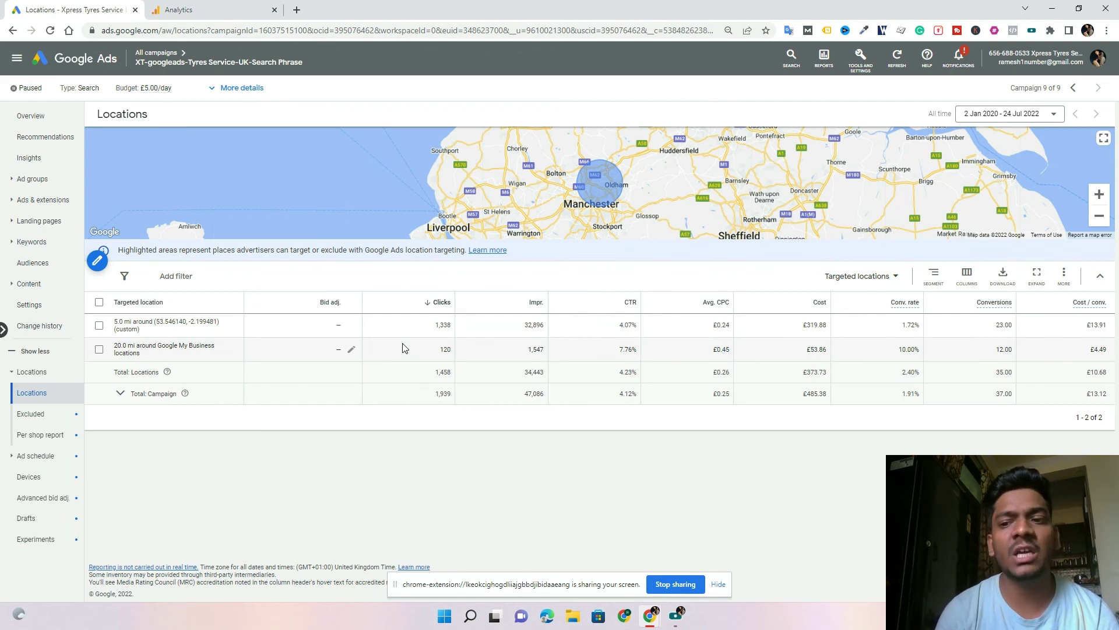
click(177, 276)
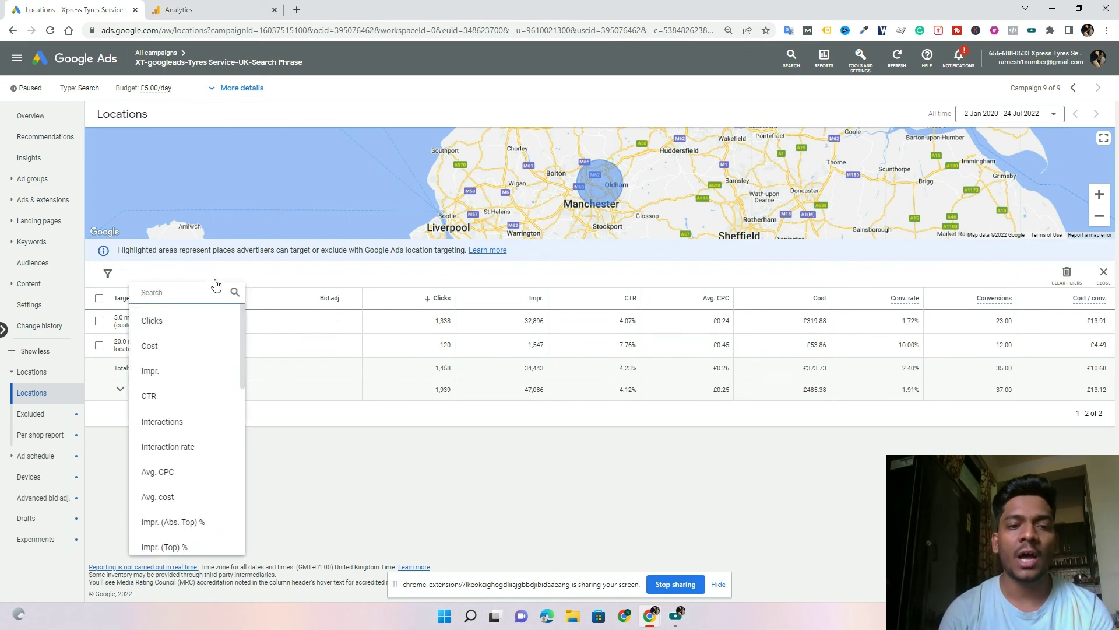
click(260, 276)
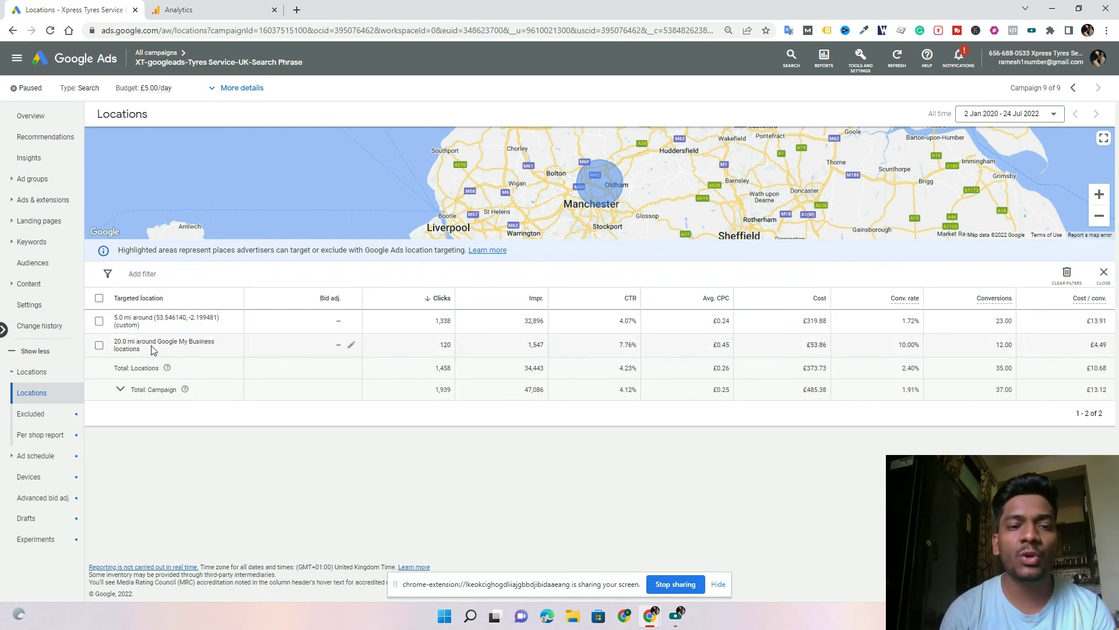